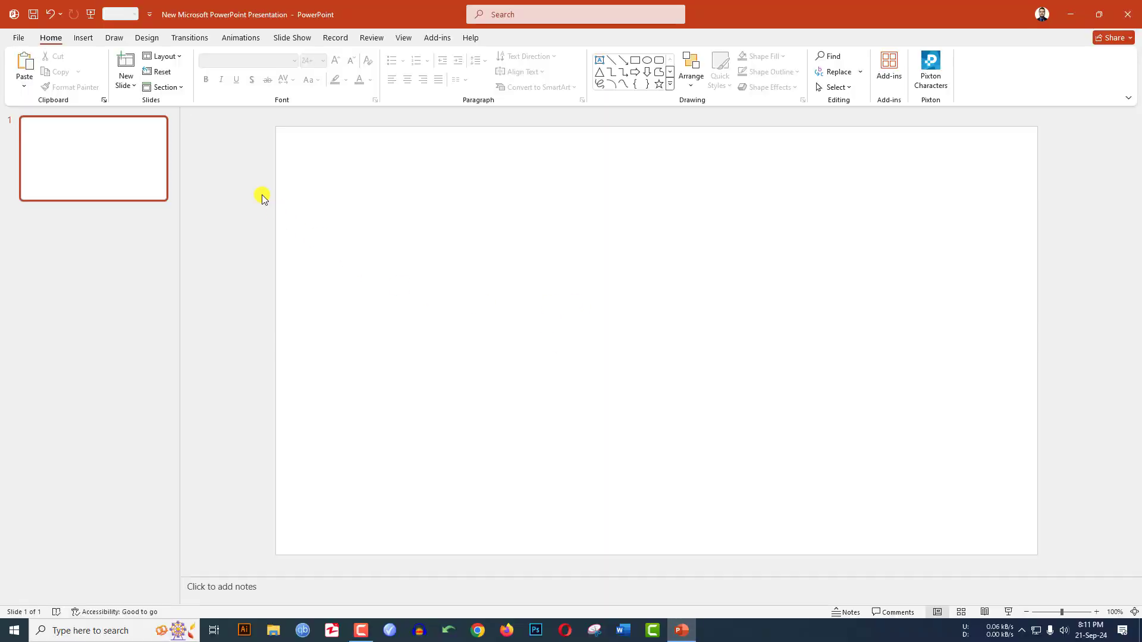
- Draw a rectangle in the middle of the slide and remove its outline
{"action": "left_click", "coordinate": [84, 38]}
{"action": "left_click", "coordinate": [201, 83]}
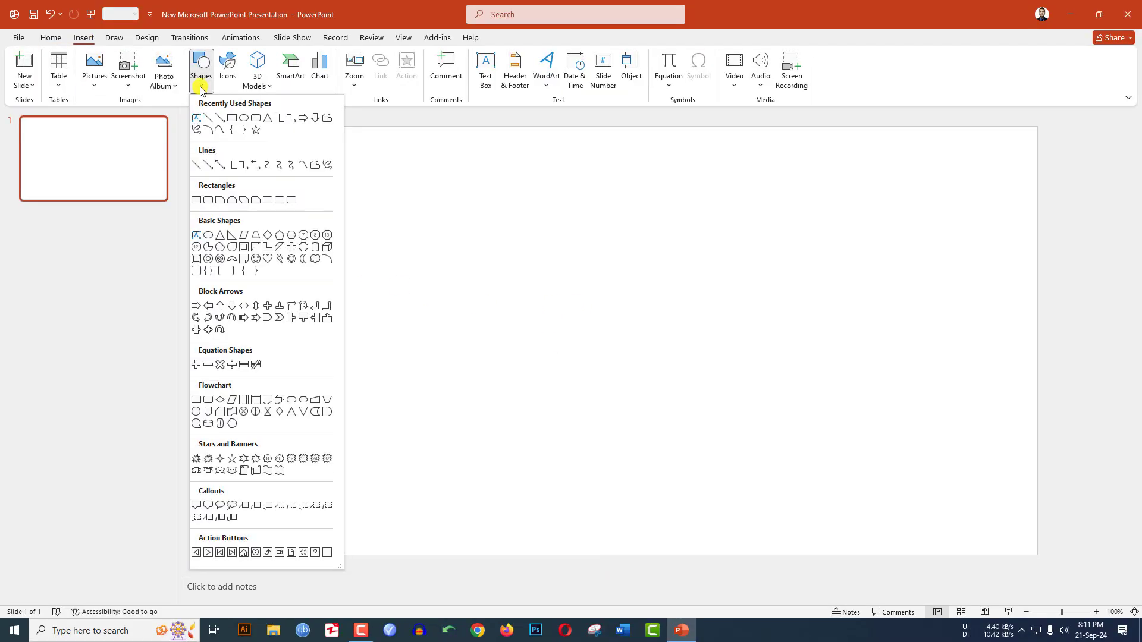
{"action": "left_click", "coordinate": [230, 118]}
{"action": "left_click_drag", "start_coordinate": [464, 268], "coordinate": [706, 355]}
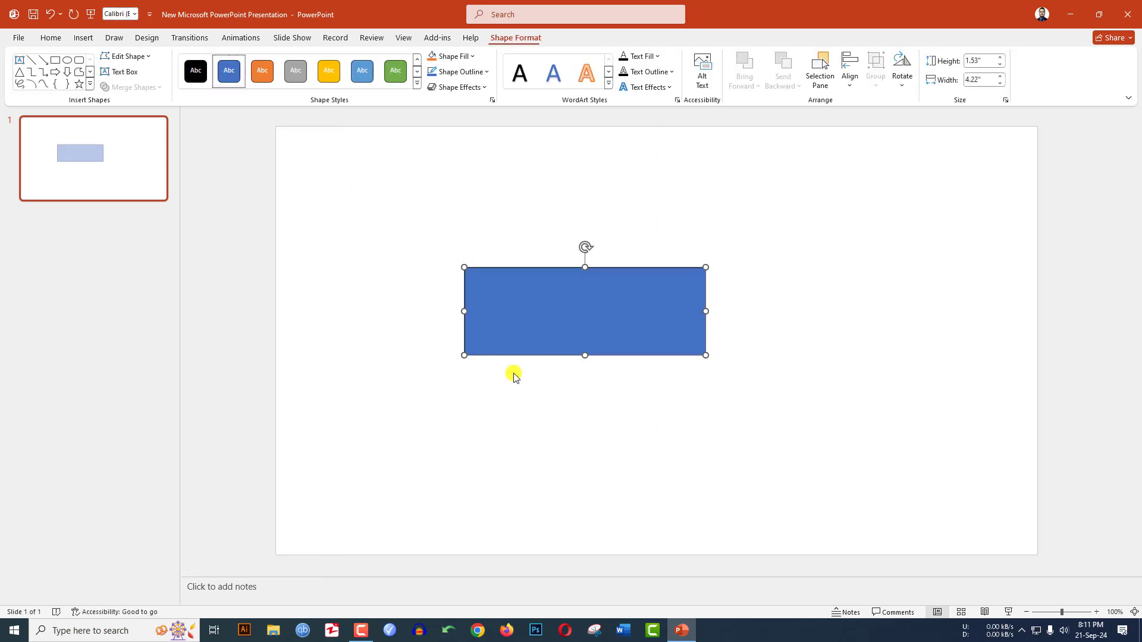
{"action": "left_click", "coordinate": [448, 72]}
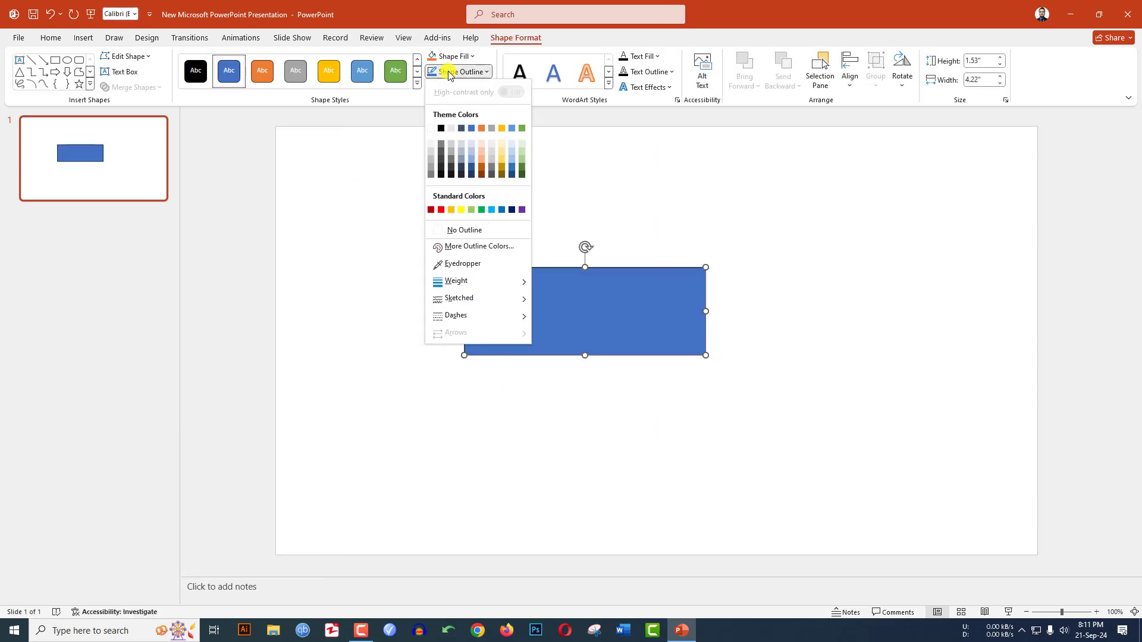
{"action": "left_click", "coordinate": [469, 230]}
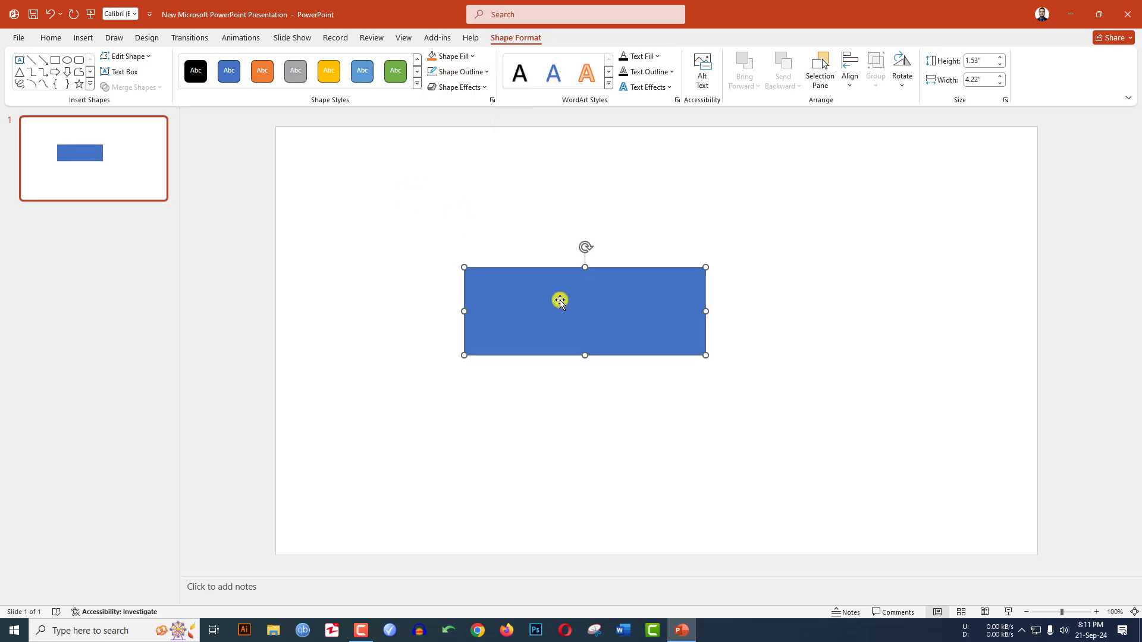
- Duplicate the rectangle, tilt the copy, fill it orange and slide it over the left end
{"action": "key", "text": "ctrl+d"}
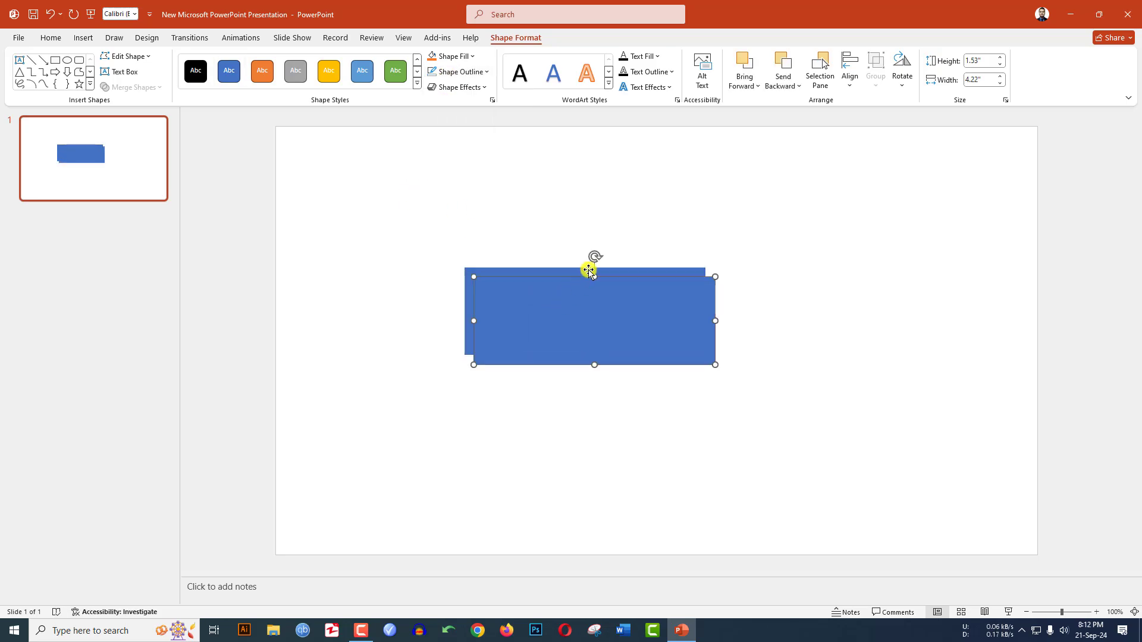
{"action": "left_click_drag", "start_coordinate": [592, 254], "coordinate": [655, 344]}
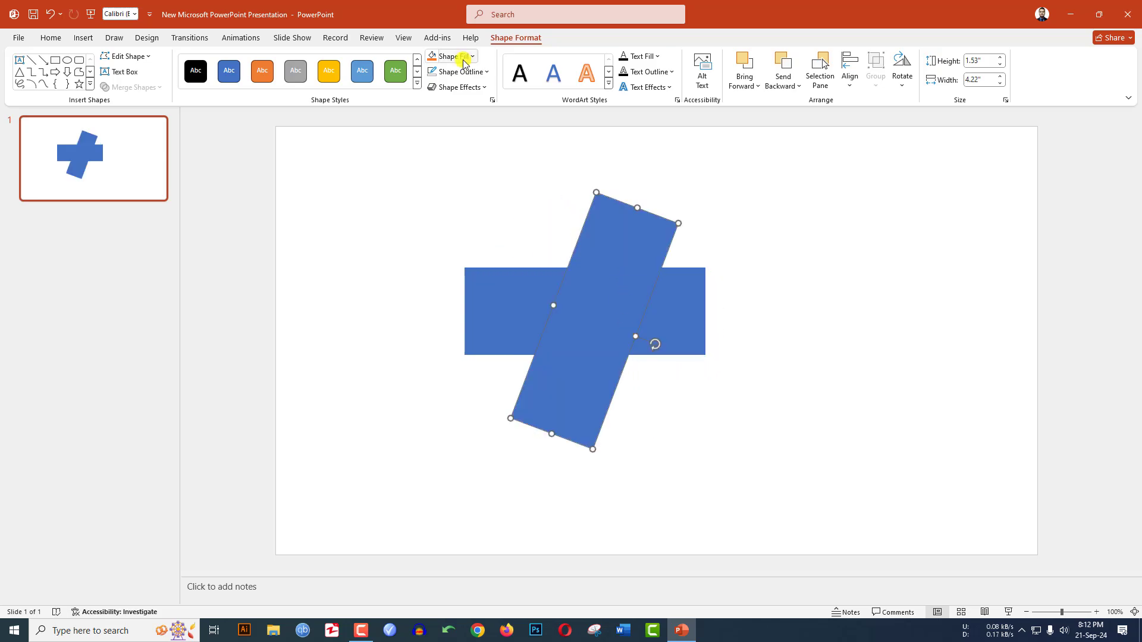
{"action": "left_click", "coordinate": [464, 59]}
{"action": "left_click", "coordinate": [481, 112]}
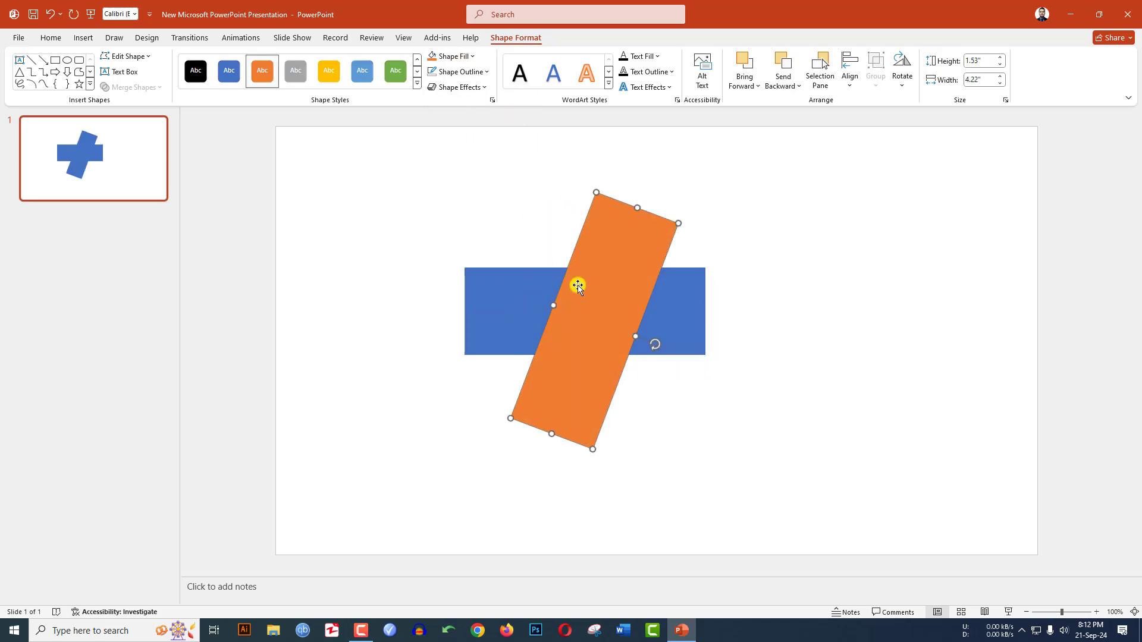
{"action": "left_click_drag", "start_coordinate": [593, 309], "coordinate": [432, 299]}
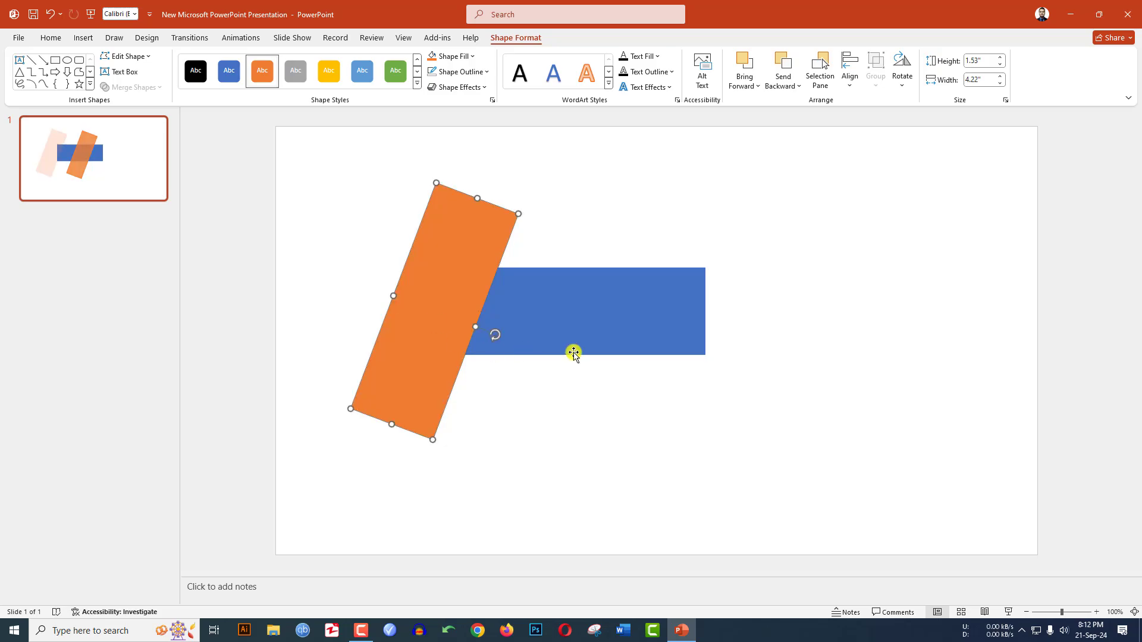
- Subtract the orange rectangle from the blue one using Merge Shapes
{"action": "left_click", "coordinate": [649, 332]}
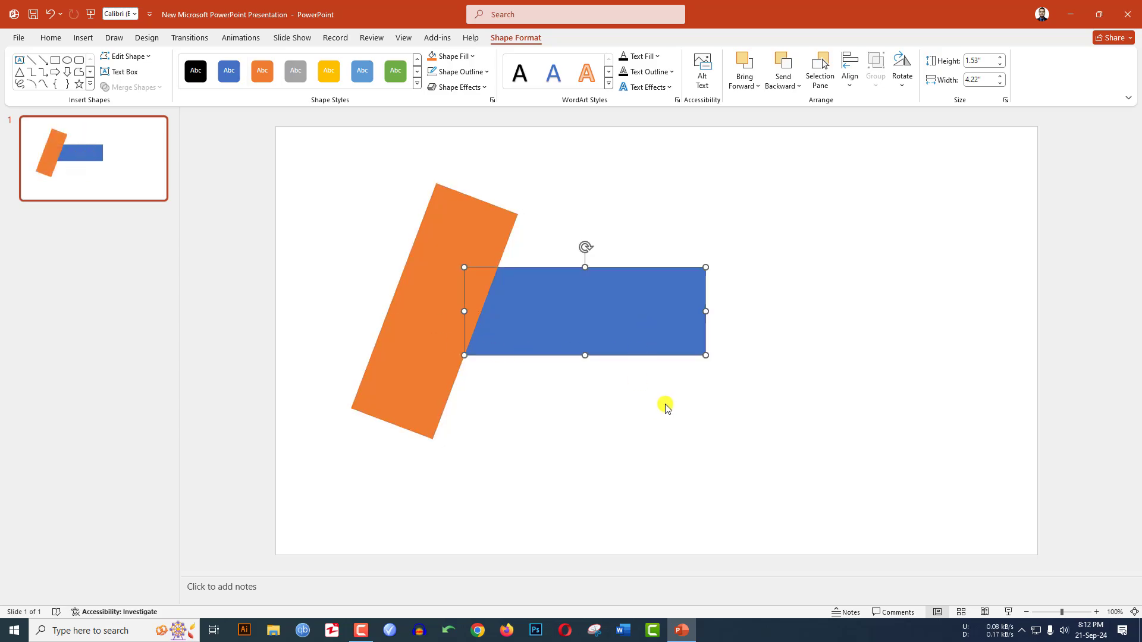
{"action": "left_click", "coordinate": [420, 351], "text": "shift"}
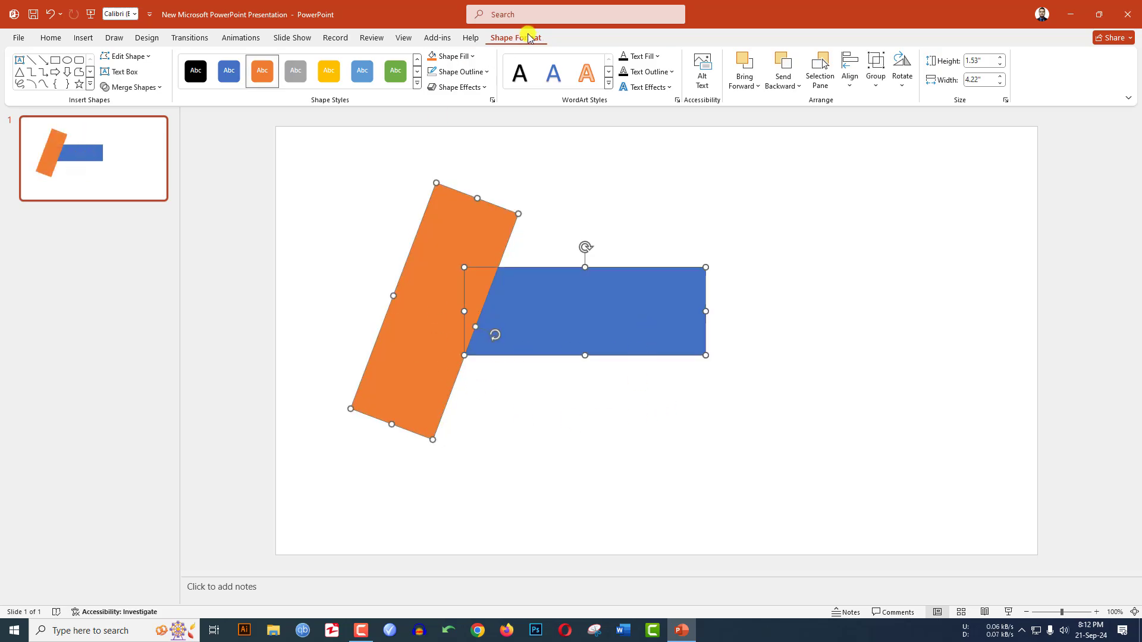
{"action": "left_click", "coordinate": [132, 87]}
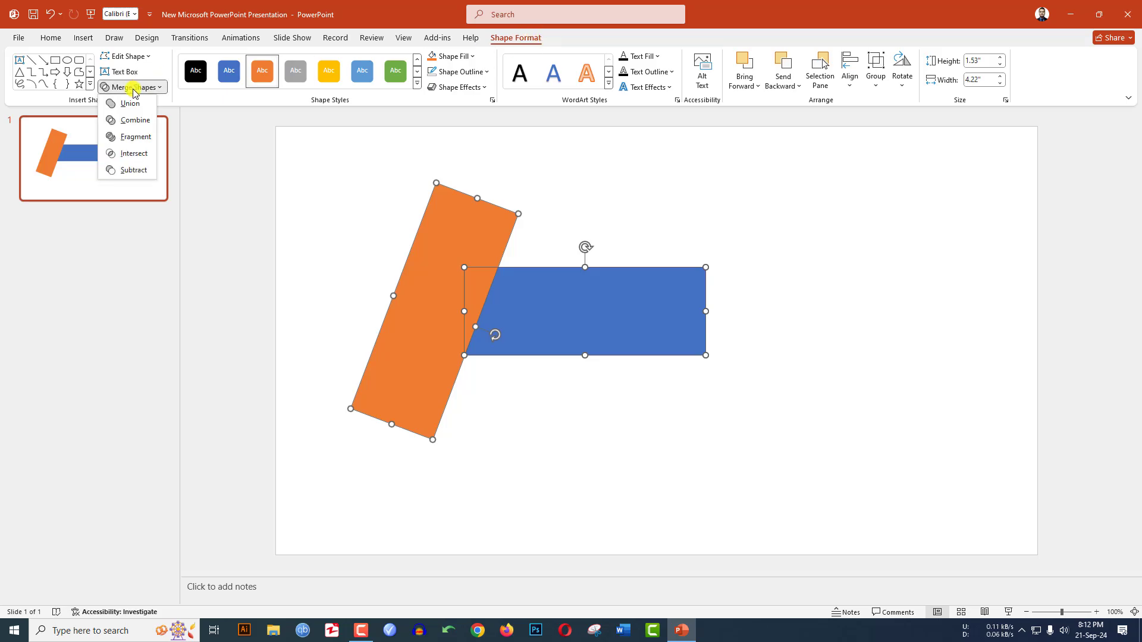
{"action": "left_click", "coordinate": [129, 170]}
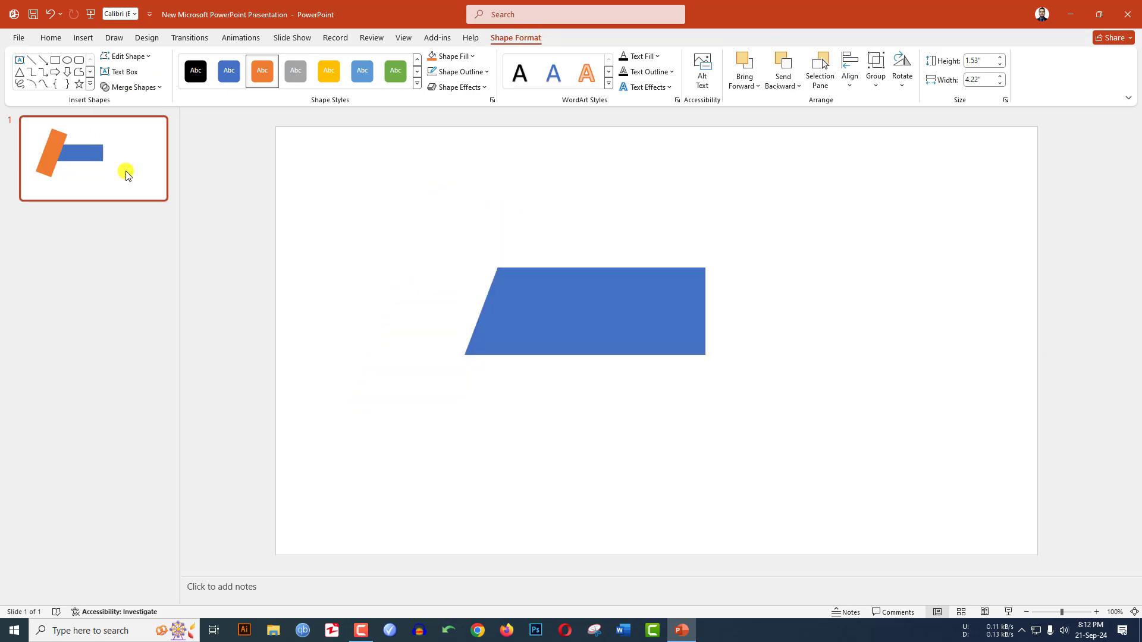
{"action": "left_click", "coordinate": [589, 443]}
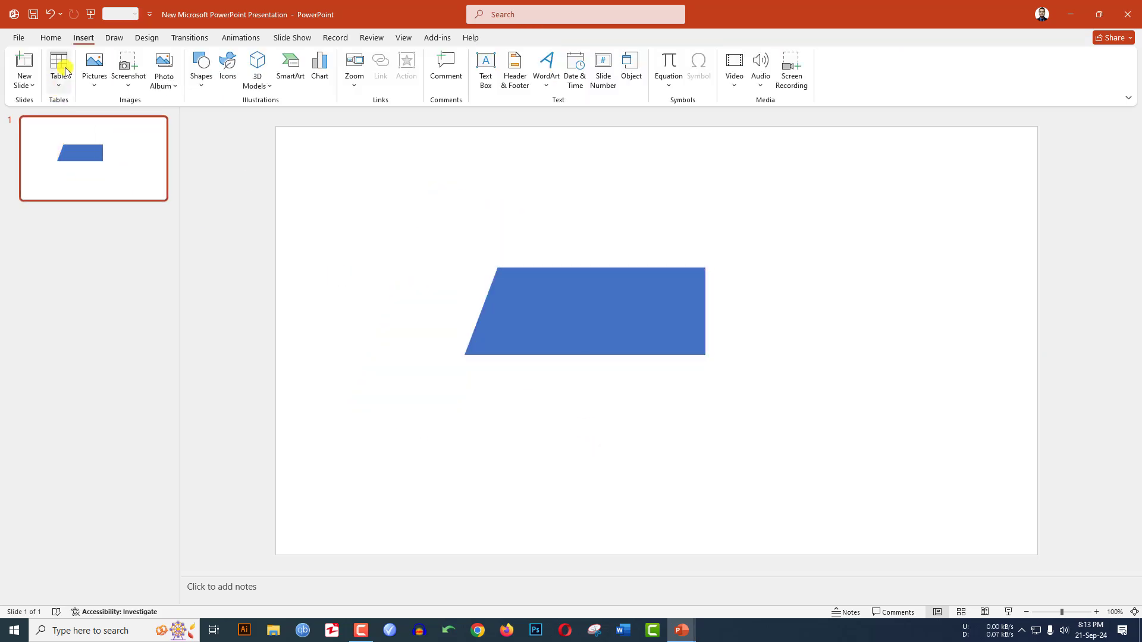
- Draw a right triangle under the parallelogram, rotate it into a downward tail, and remove its outline
{"action": "left_click", "coordinate": [202, 83]}
{"action": "left_click", "coordinate": [234, 236]}
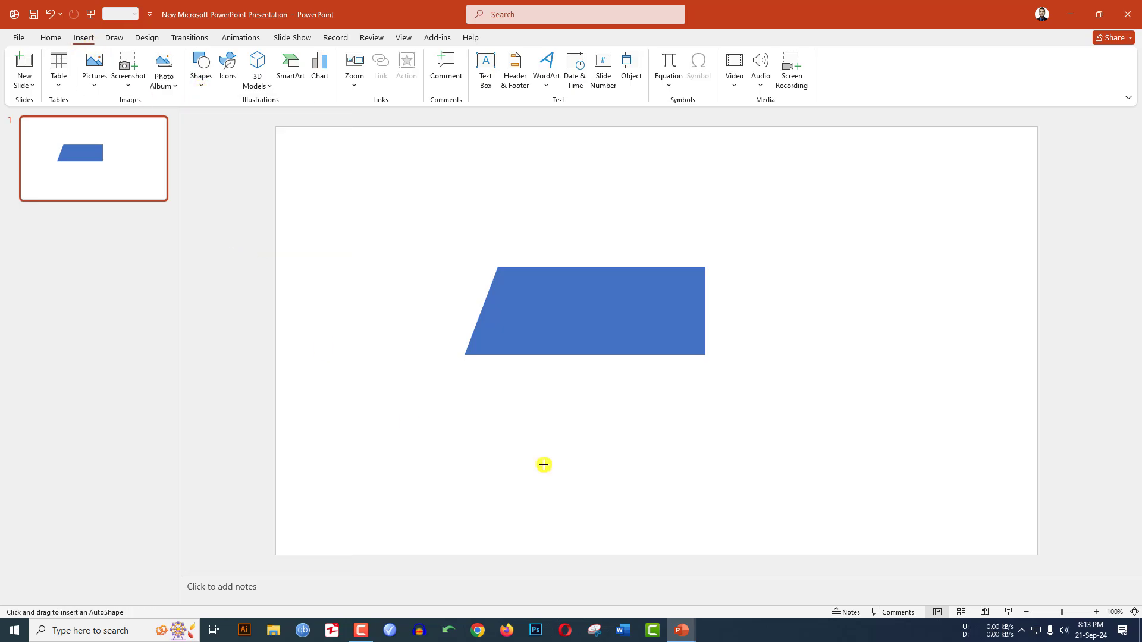
{"action": "left_click_drag", "start_coordinate": [521, 355], "coordinate": [613, 471]}
{"action": "left_click_drag", "start_coordinate": [567, 325], "coordinate": [472, 377]}
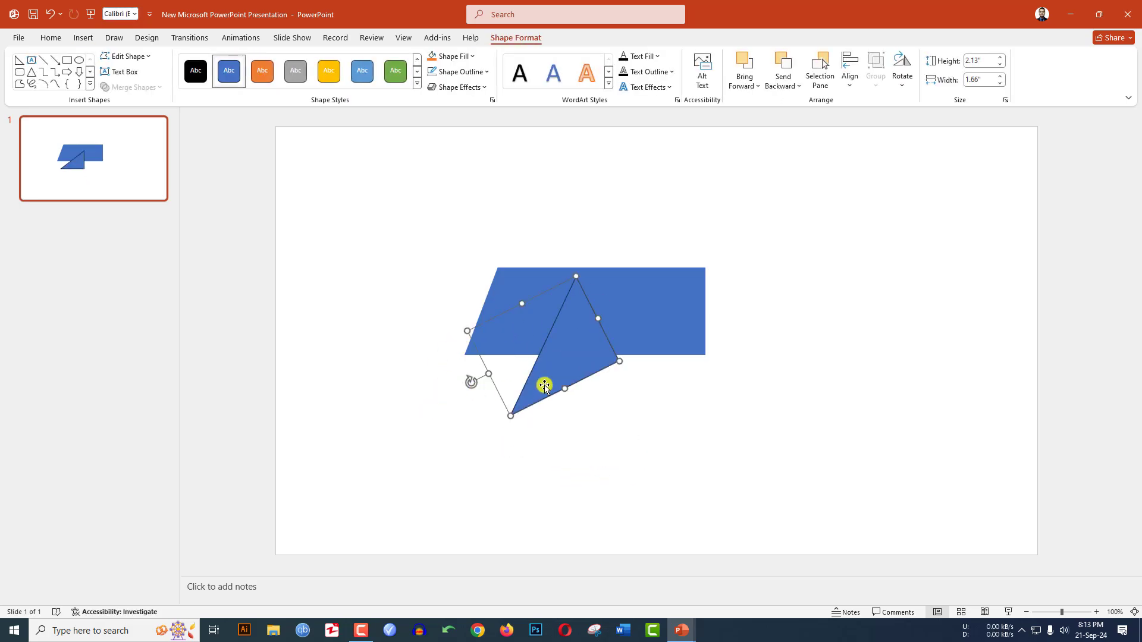
{"action": "left_click_drag", "start_coordinate": [541, 382], "coordinate": [559, 371]}
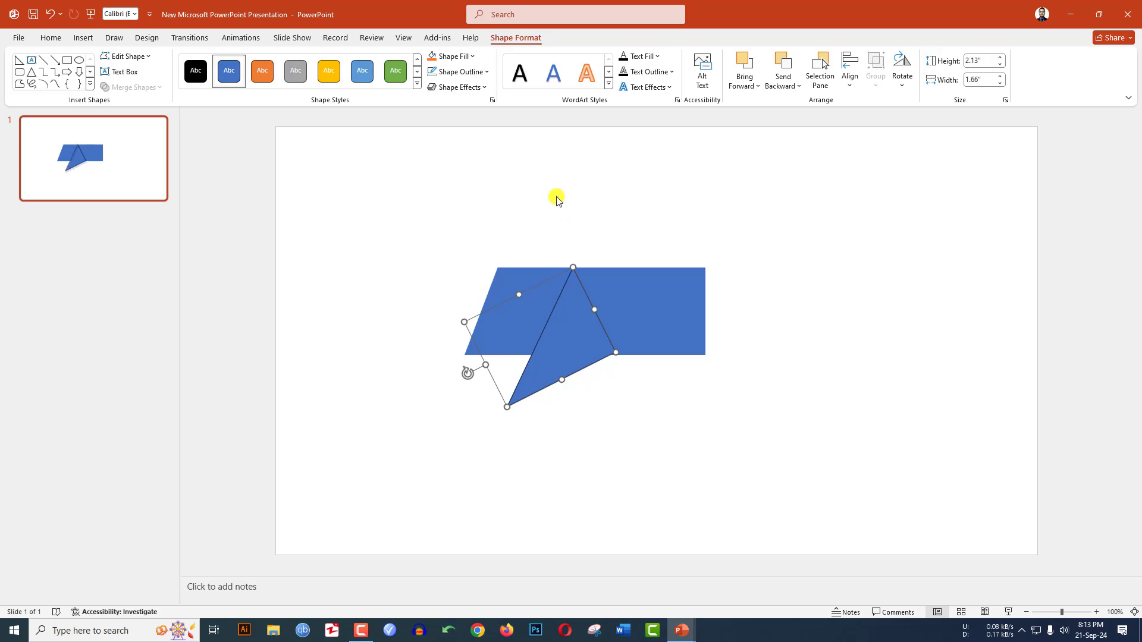
{"action": "left_click", "coordinate": [466, 72]}
{"action": "left_click", "coordinate": [451, 229]}
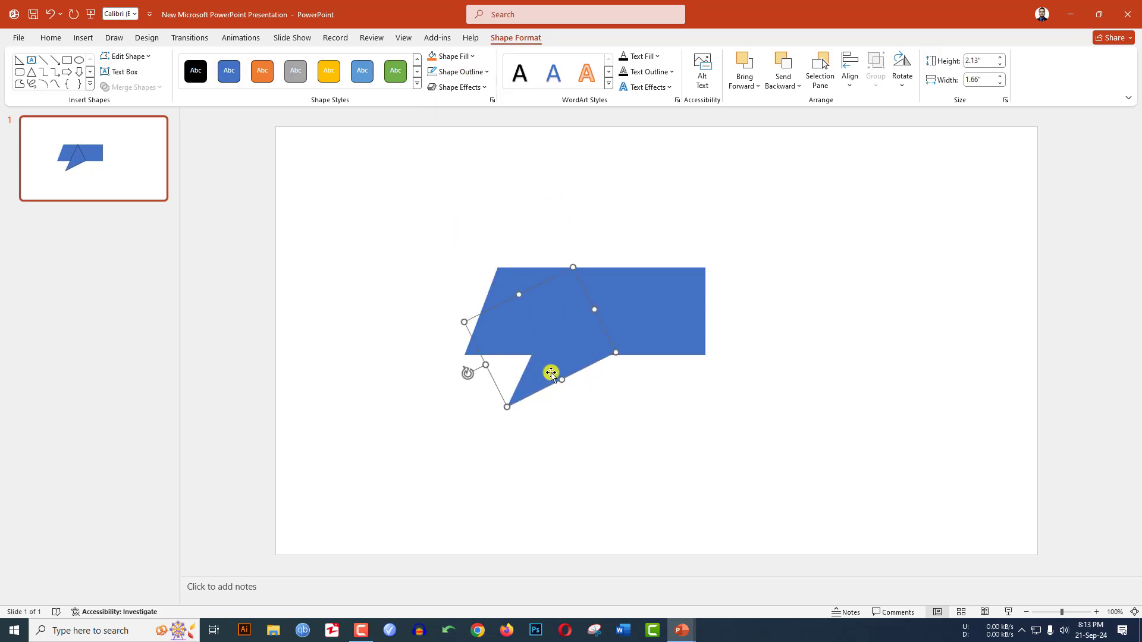
- Send the triangle behind the parallelogram and nudge it into place as the tail
{"action": "right_click", "coordinate": [550, 373]}
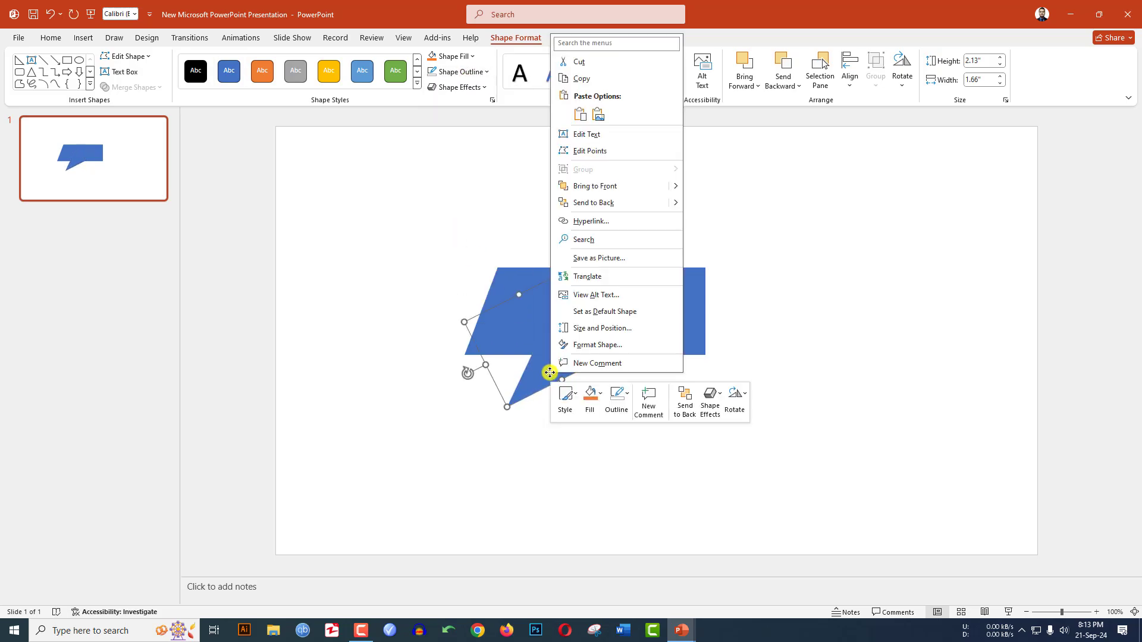
{"action": "left_click", "coordinate": [594, 203]}
{"action": "left_click", "coordinate": [604, 400]}
{"action": "mouse_move", "coordinate": [562, 374]}
{"action": "left_mouse_down"}
{"action": "mouse_move", "coordinate": [619, 344]}
{"action": "mouse_move", "coordinate": [569, 362]}
{"action": "mouse_move", "coordinate": [581, 270]}
{"action": "mouse_move", "coordinate": [545, 373]}
{"action": "left_mouse_up"}
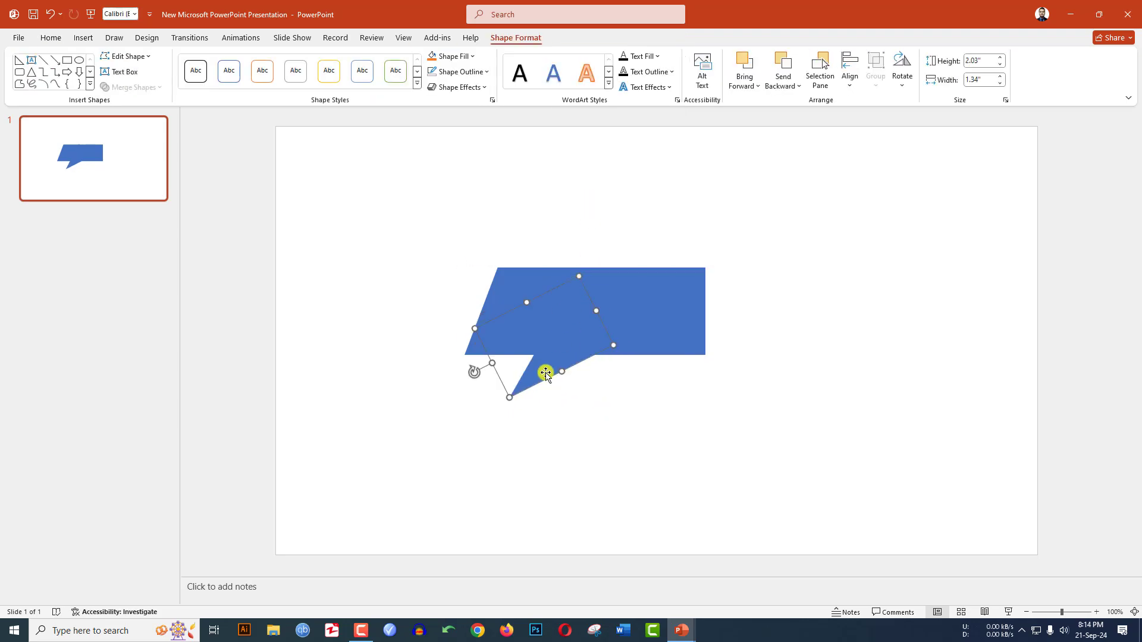
{"action": "left_click", "coordinate": [623, 395]}
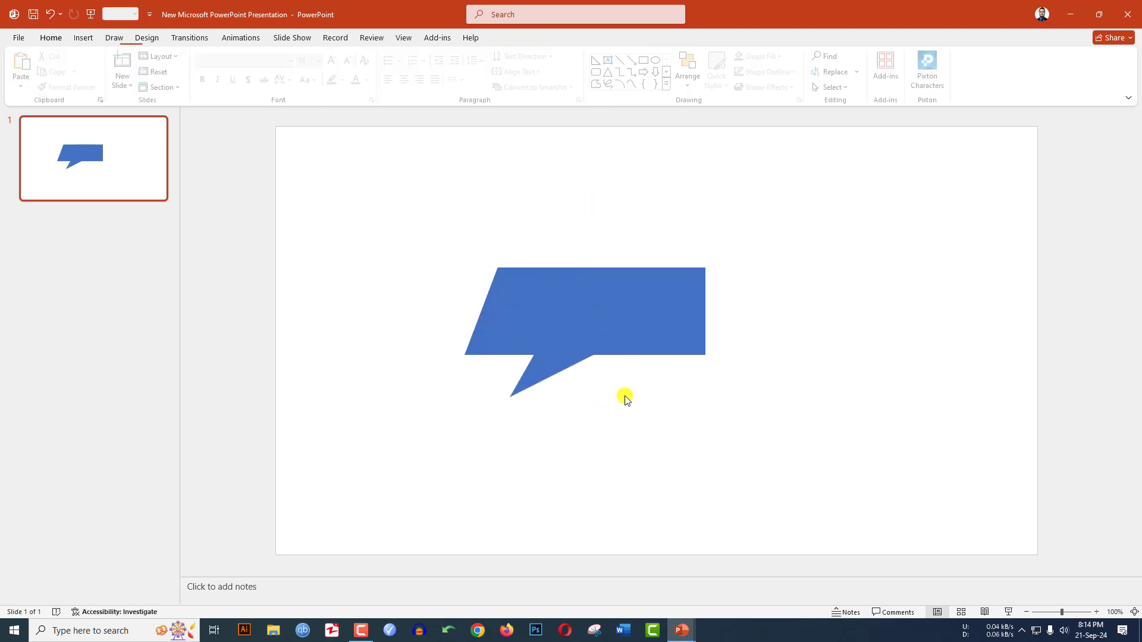
- Refill the speech bubble with the recent teal-blue colour
{"action": "left_click", "coordinate": [619, 299]}
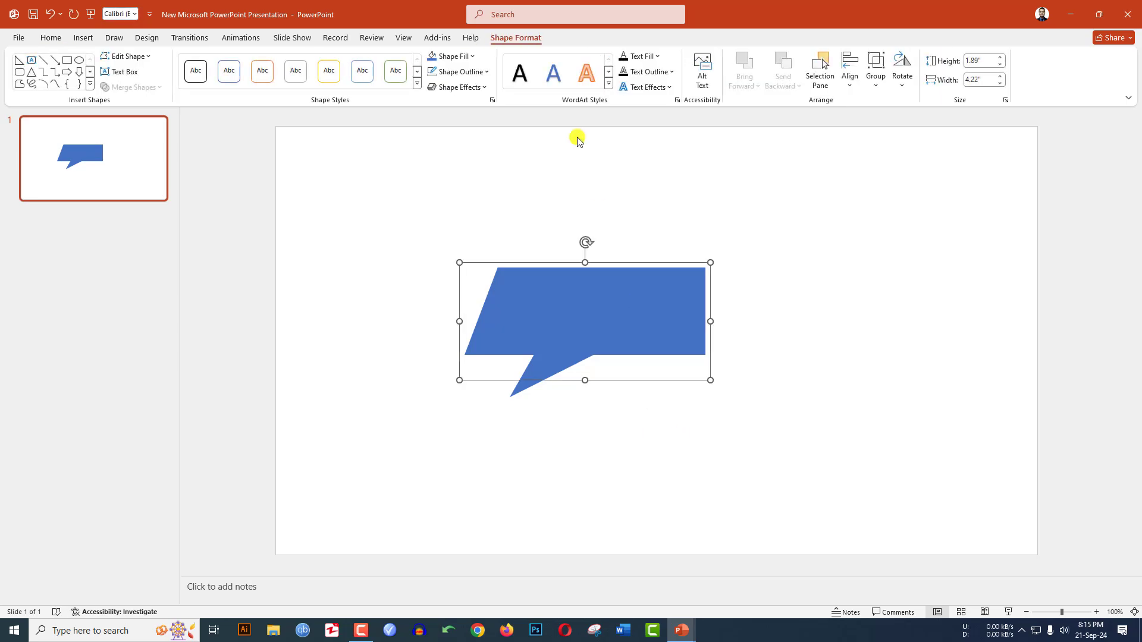
{"action": "left_click", "coordinate": [472, 56]}
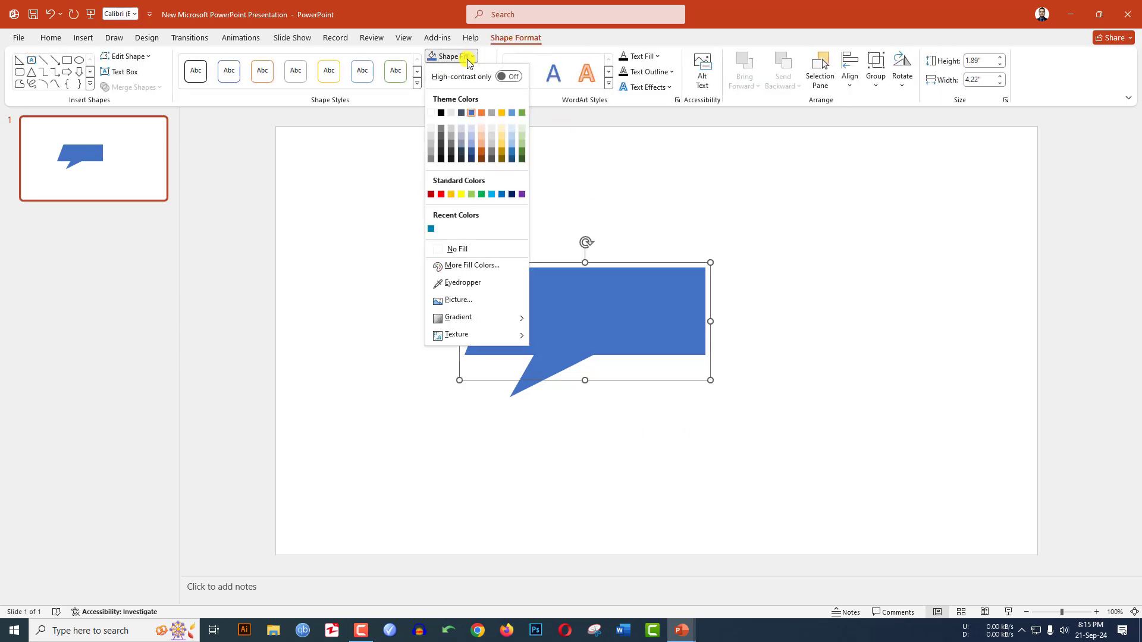
{"action": "left_click", "coordinate": [430, 231]}
{"action": "left_click", "coordinate": [867, 351]}
{"action": "left_click", "coordinate": [82, 39]}
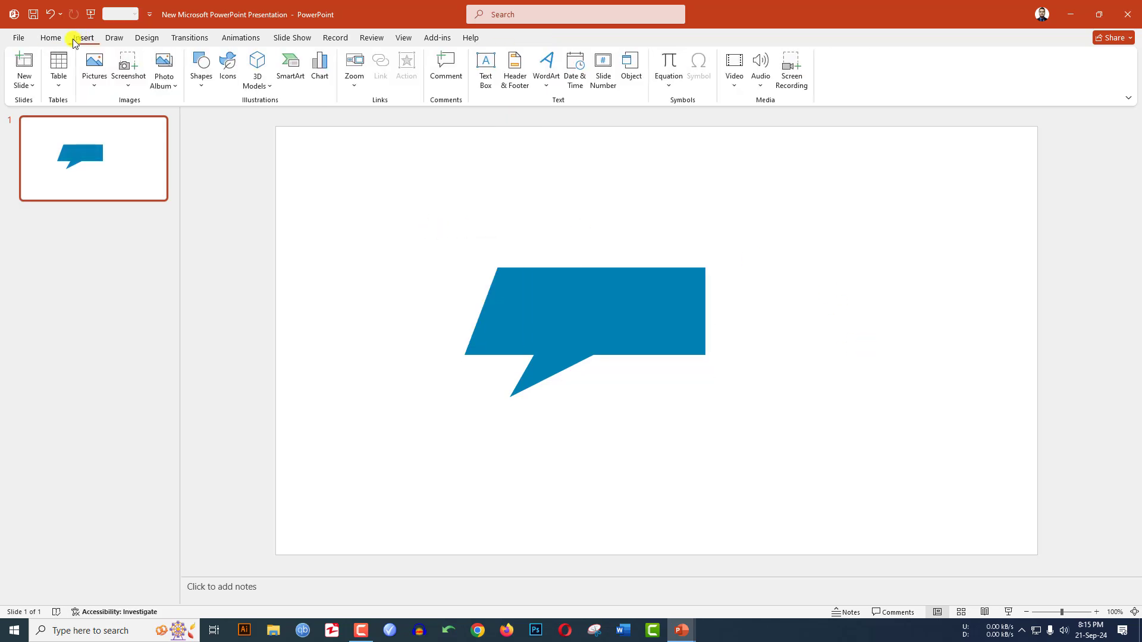
- Draw a borderless rectangle overlapping the right side of the teal bubble
{"action": "left_click", "coordinate": [201, 83]}
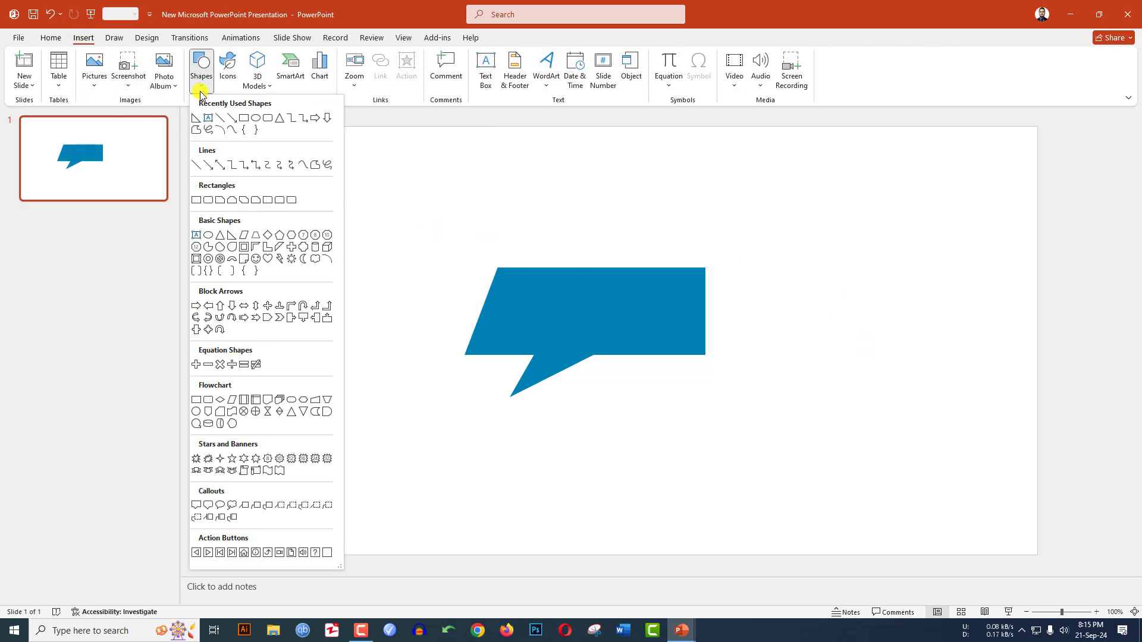
{"action": "left_click", "coordinate": [243, 120]}
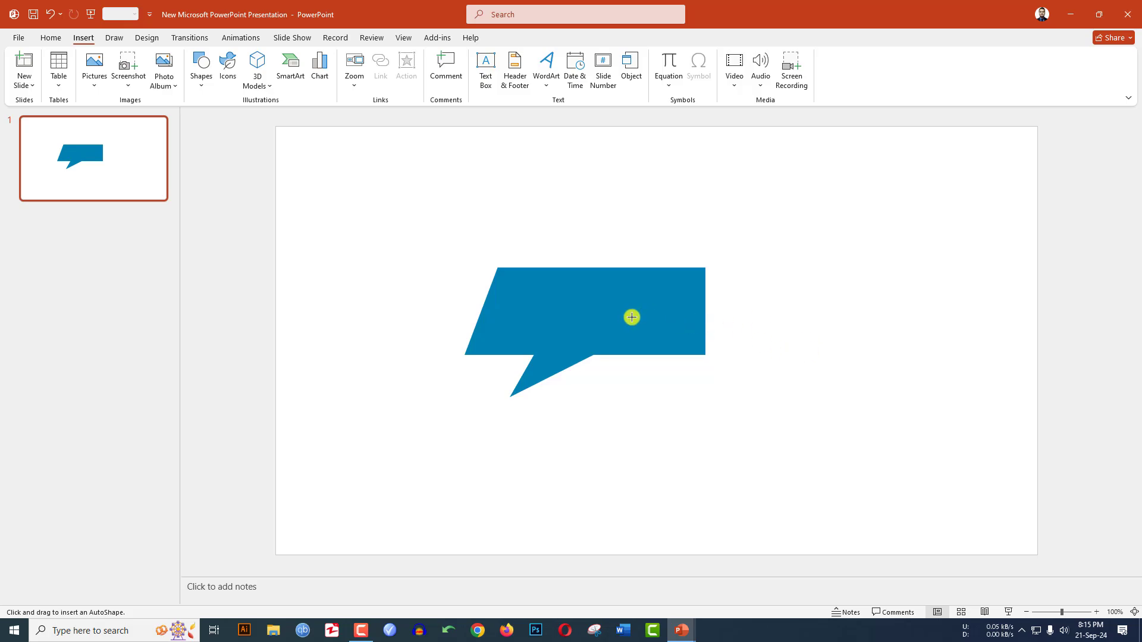
{"action": "left_click_drag", "start_coordinate": [644, 318], "coordinate": [814, 400]}
{"action": "left_click", "coordinate": [471, 71]}
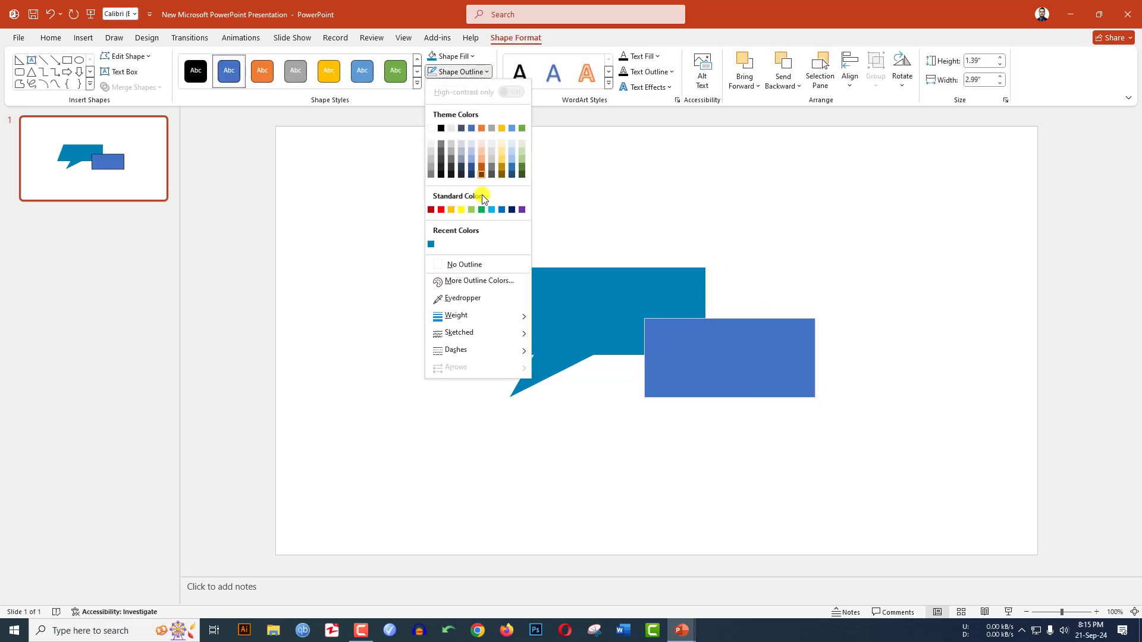
{"action": "left_click", "coordinate": [469, 264]}
{"action": "left_click", "coordinate": [817, 257]}
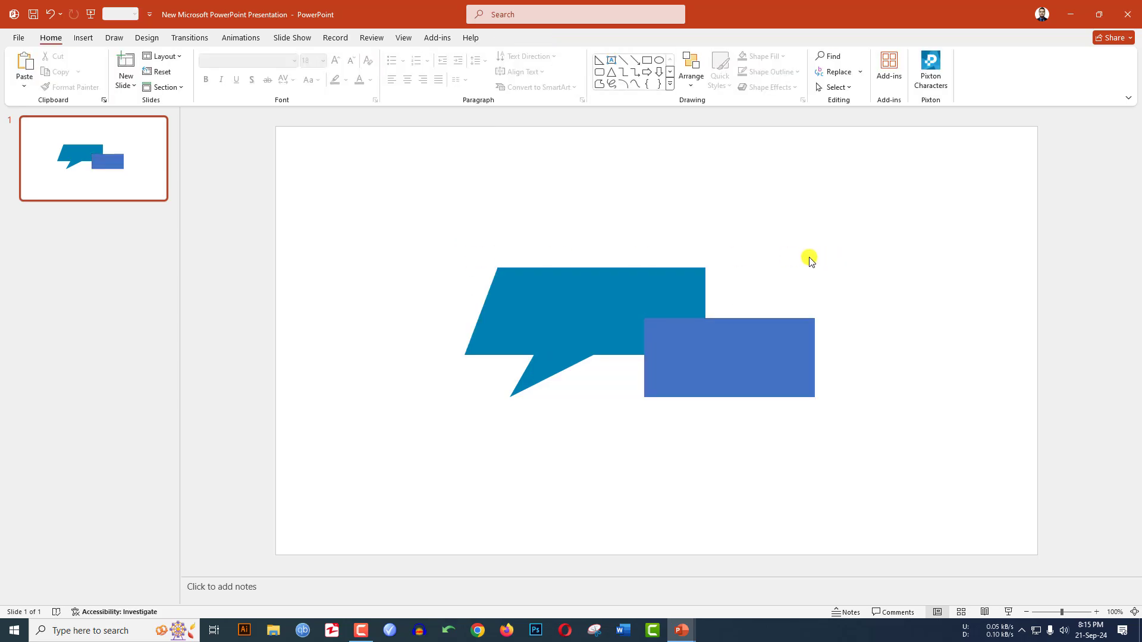
{"action": "left_click", "coordinate": [762, 356]}
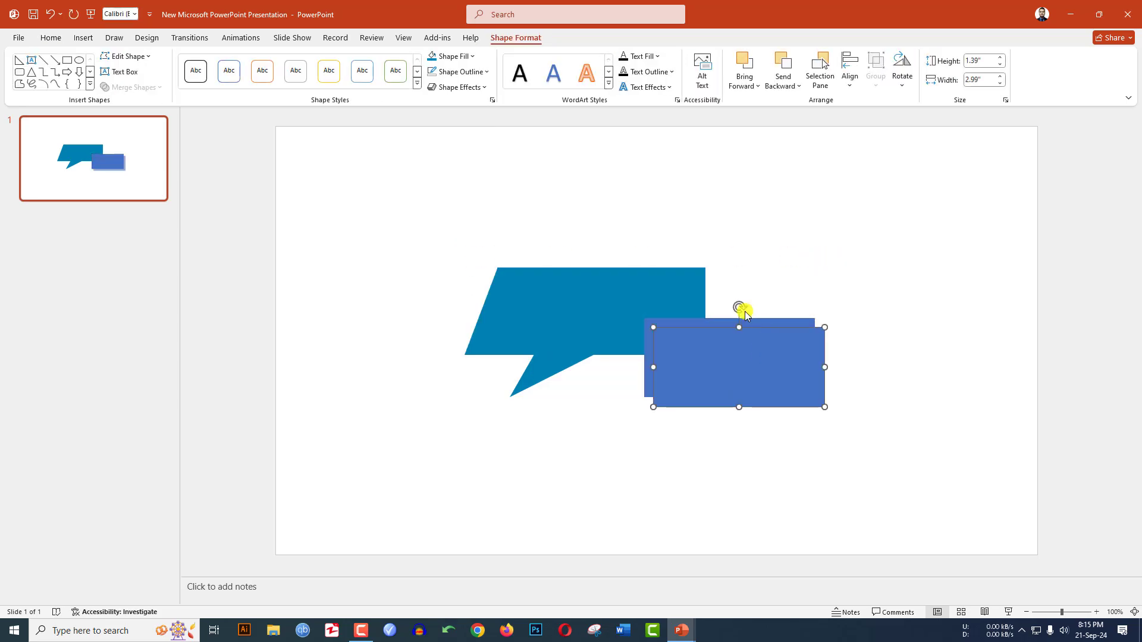
- Cut a rotated copy away from the rectangle to leave a slanted parallelogram
{"action": "left_click_drag", "start_coordinate": [730, 297], "coordinate": [858, 425]}
{"action": "left_click_drag", "start_coordinate": [766, 416], "coordinate": [823, 408]}
{"action": "left_click", "coordinate": [730, 370]}
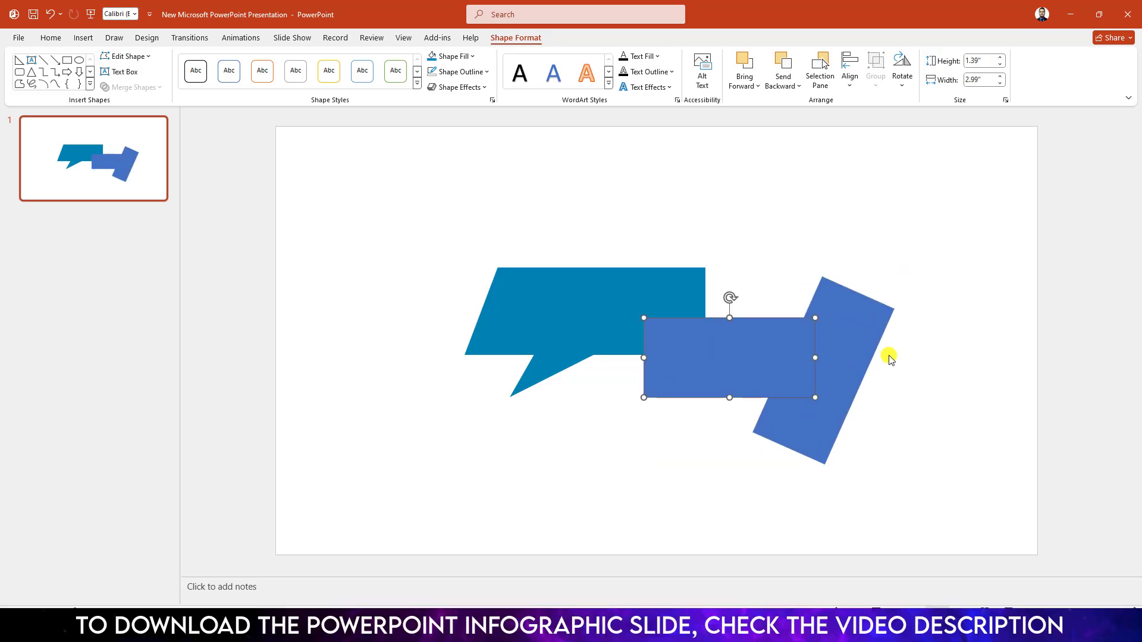
{"action": "left_click", "coordinate": [861, 332], "text": "shift"}
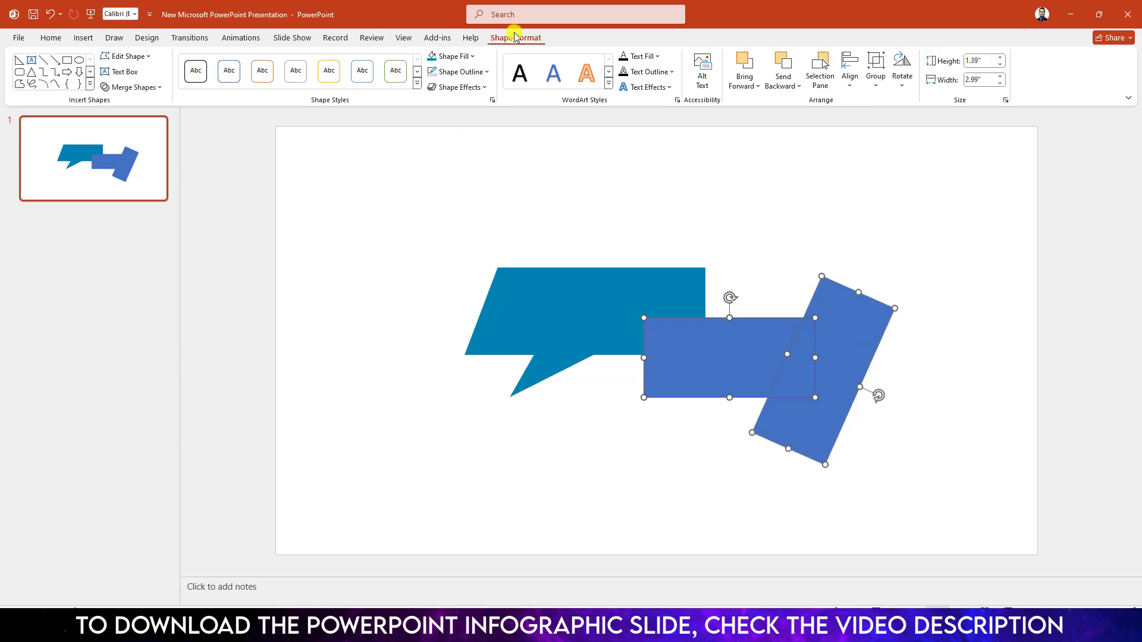
{"action": "left_click", "coordinate": [133, 87]}
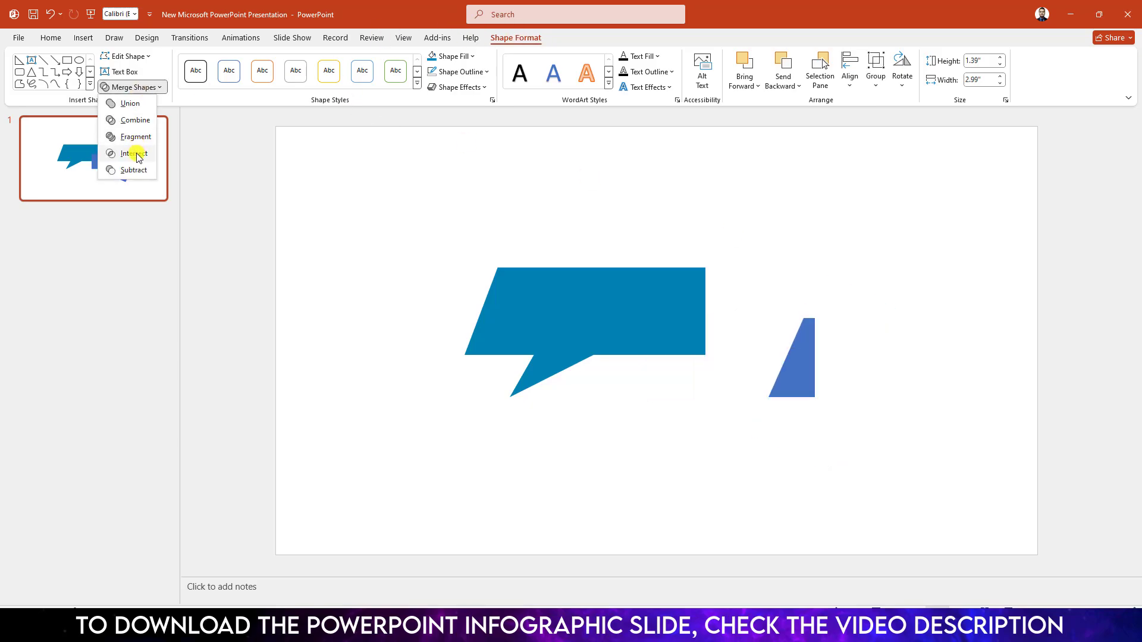
{"action": "key", "text": "Escape"}
{"action": "key", "text": "Escape"}
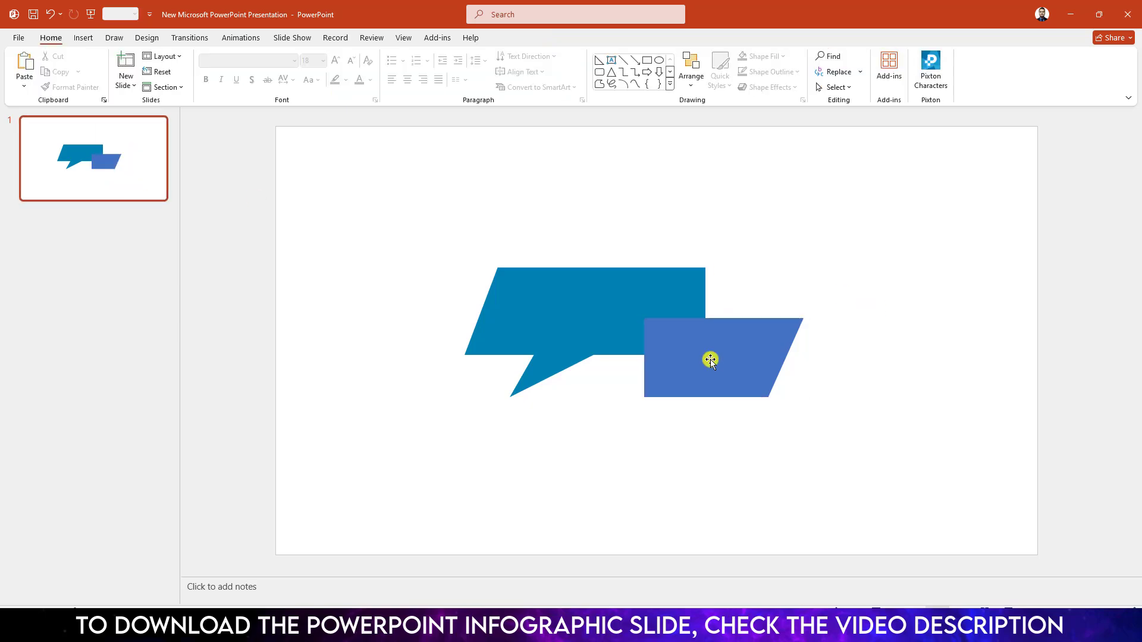
{"action": "right_click", "coordinate": [710, 359]}
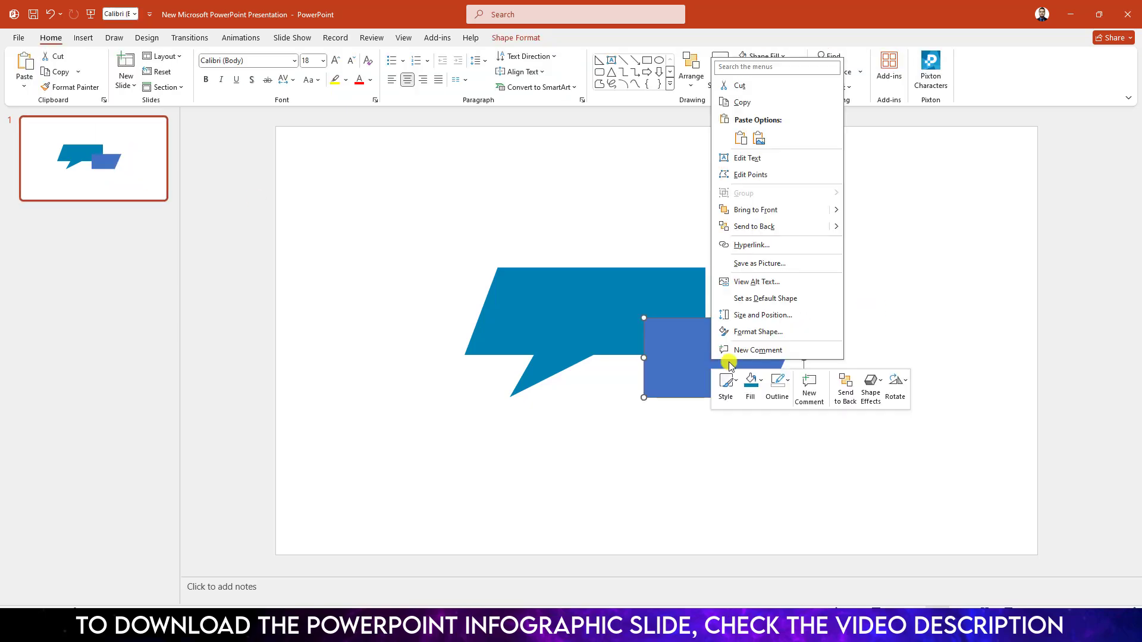
- Send the parallelogram behind the blue bubble and draw a downward-pointing right triangle beneath it
{"action": "left_click", "coordinate": [752, 227]}
{"action": "left_click", "coordinate": [380, 375]}
{"action": "left_click", "coordinate": [90, 41]}
{"action": "left_click", "coordinate": [201, 69]}
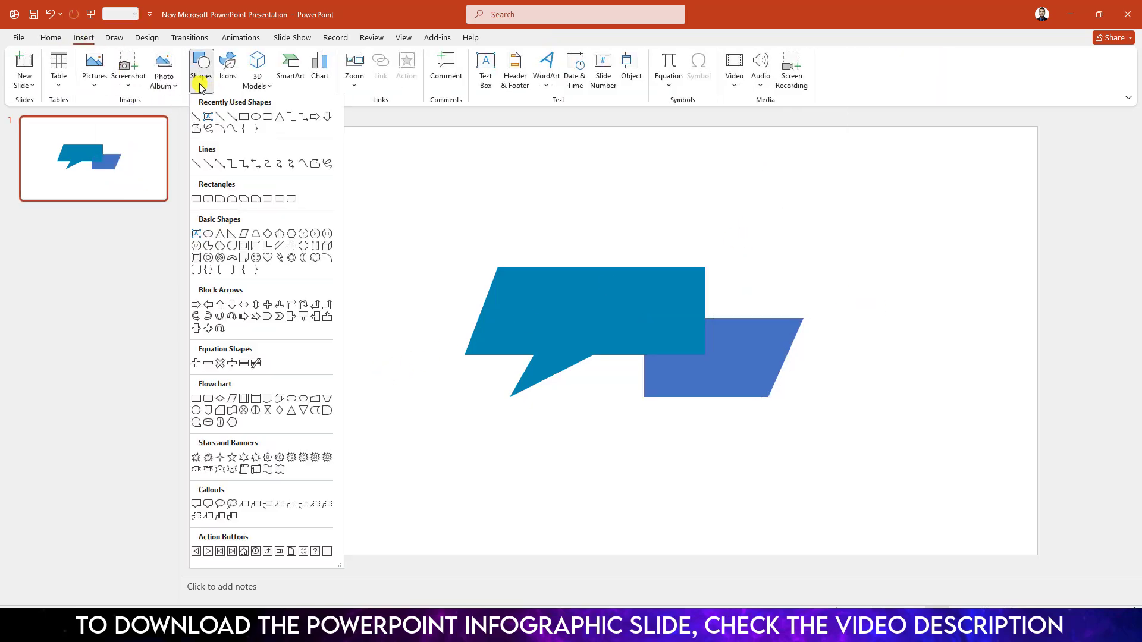
{"action": "left_click", "coordinate": [195, 118]}
{"action": "mouse_move", "coordinate": [693, 391]}
{"action": "left_mouse_down"}
{"action": "mouse_move", "coordinate": [724, 497]}
{"action": "mouse_move", "coordinate": [764, 513]}
{"action": "left_mouse_up"}
{"action": "mouse_move", "coordinate": [729, 375]}
{"action": "left_mouse_down"}
{"action": "mouse_move", "coordinate": [818, 502]}
{"action": "mouse_move", "coordinate": [749, 545]}
{"action": "left_mouse_up"}
{"action": "left_click_drag", "start_coordinate": [742, 449], "coordinate": [729, 407]}
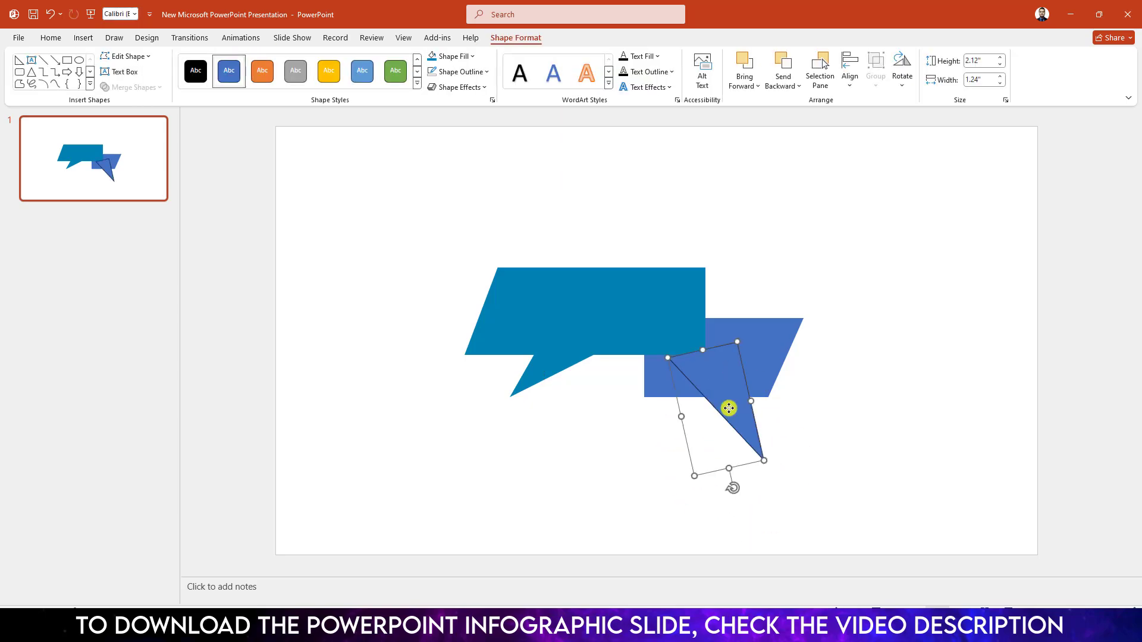
- Send the triangle behind, remove its outline, and fit it as the bubble's tail
{"action": "right_click", "coordinate": [729, 408]}
{"action": "left_click", "coordinate": [778, 240]}
{"action": "left_click", "coordinate": [473, 72]}
{"action": "left_click", "coordinate": [452, 262]}
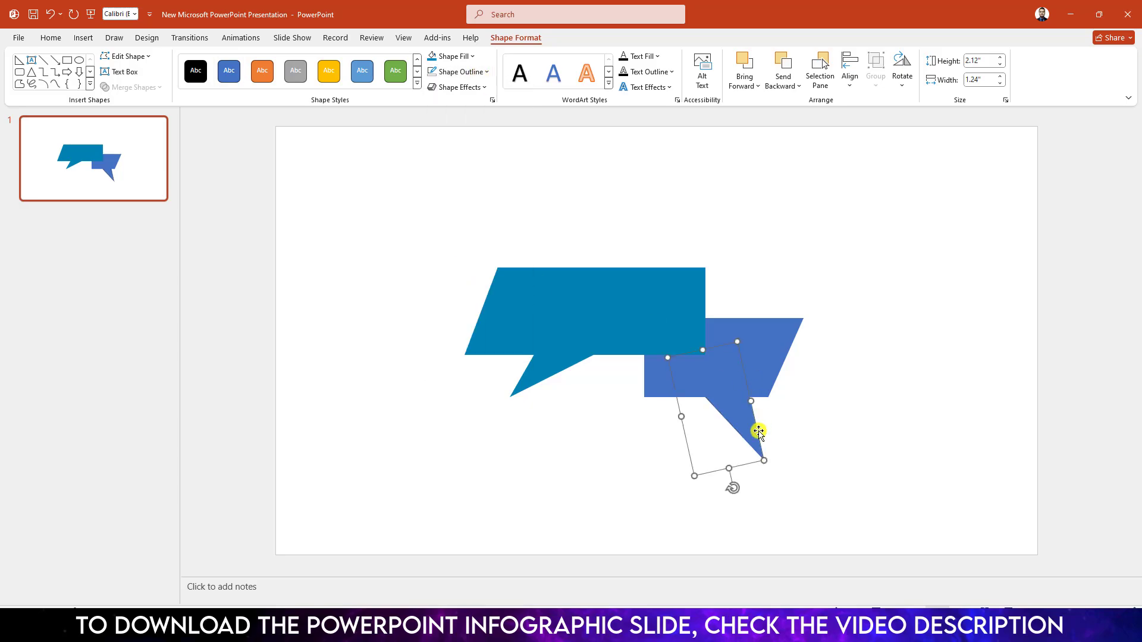
{"action": "left_click_drag", "start_coordinate": [682, 416], "coordinate": [672, 415]}
{"action": "left_click_drag", "start_coordinate": [744, 431], "coordinate": [739, 418]}
{"action": "left_click", "coordinate": [815, 423]}
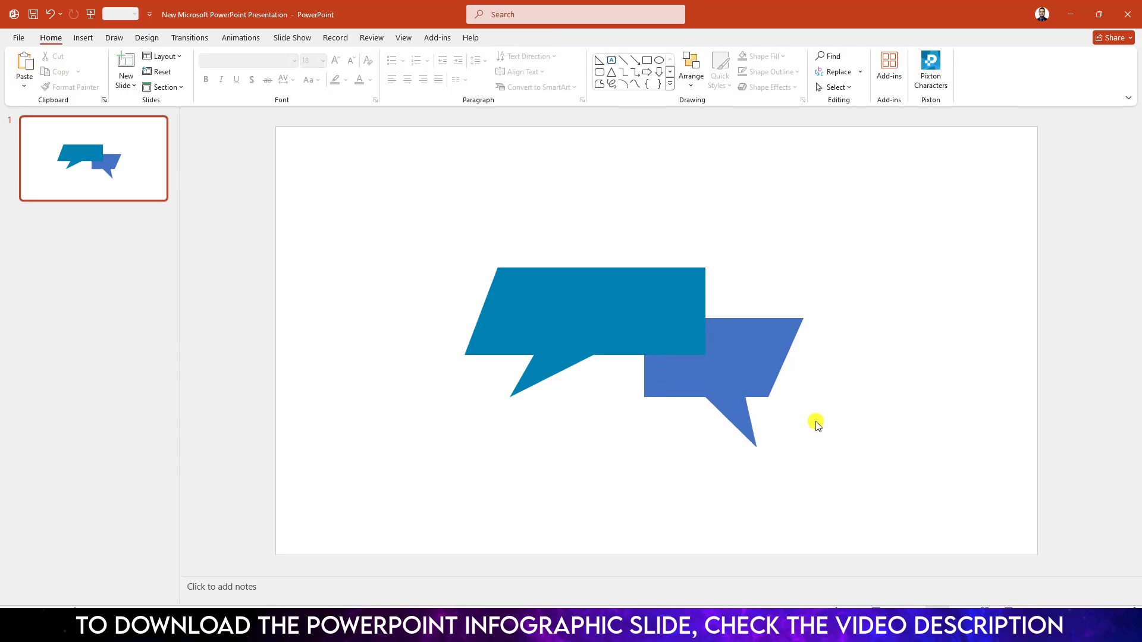
- Group the parallelogram with its tail and fill the group dark grey
{"action": "left_click", "coordinate": [767, 351]}
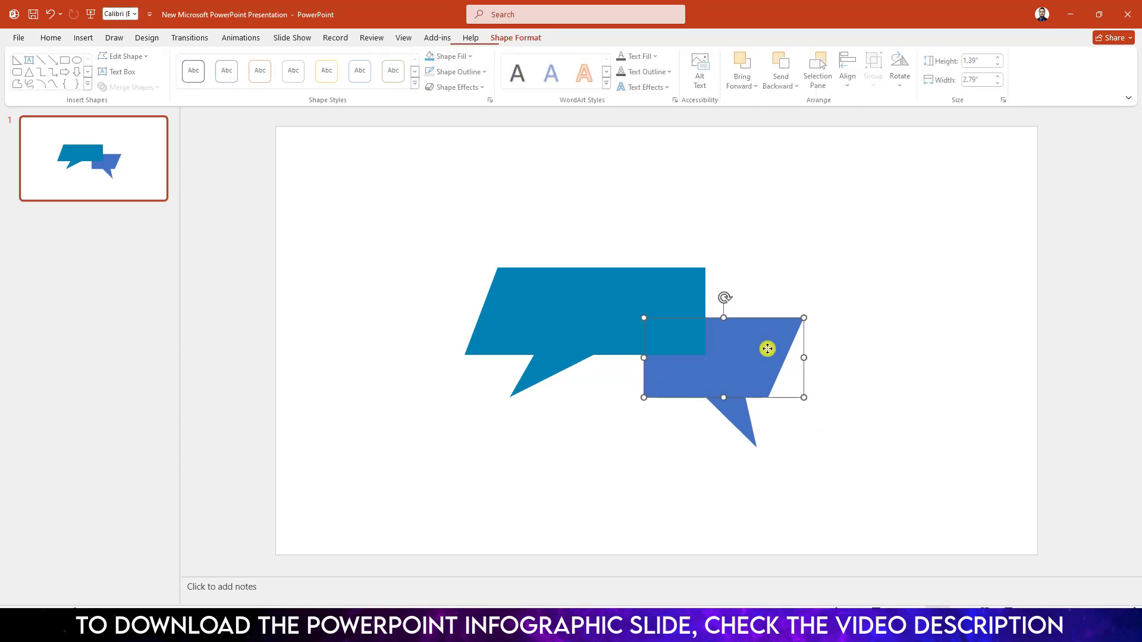
{"action": "left_click", "coordinate": [741, 420], "text": "shift"}
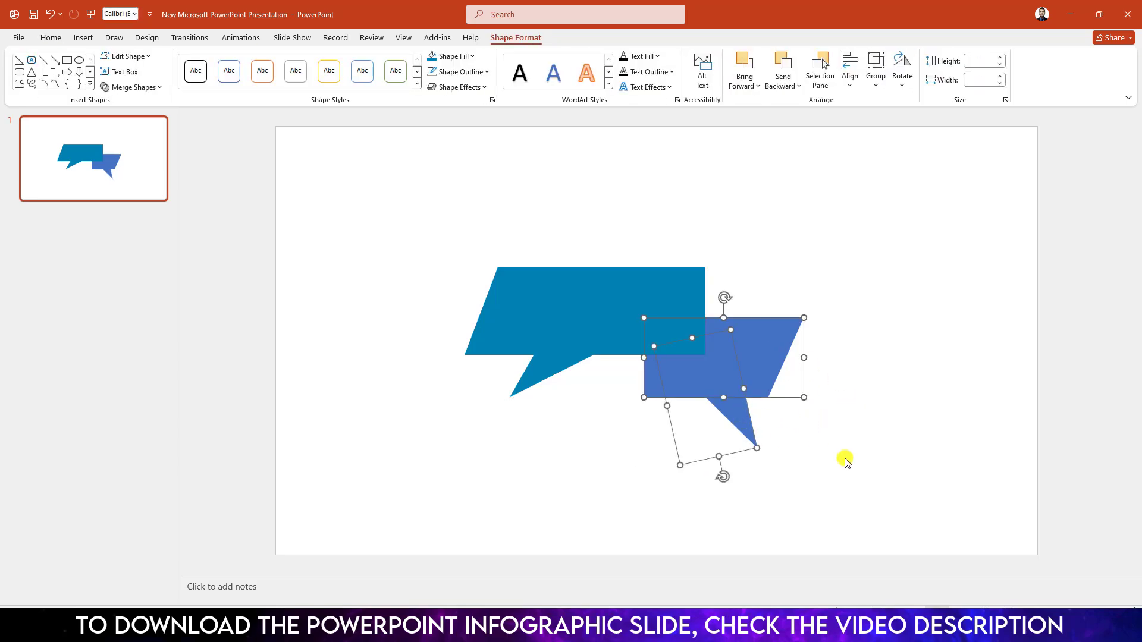
{"action": "key", "text": "ctrl+g"}
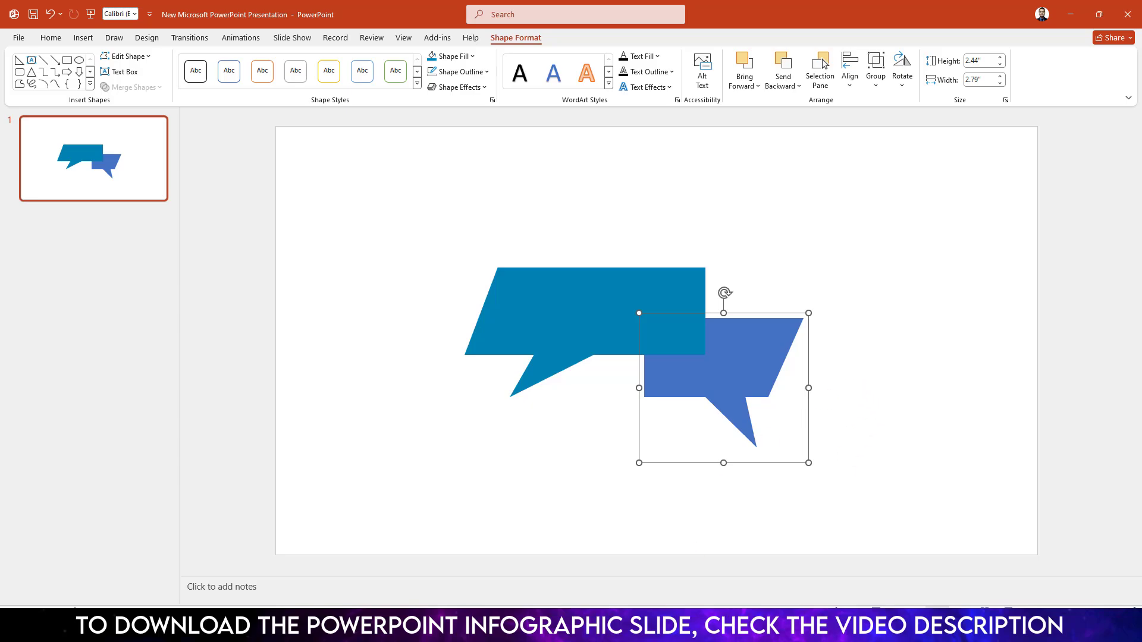
{"action": "key", "text": "Escape"}
{"action": "left_click", "coordinate": [747, 364]}
{"action": "left_click", "coordinate": [516, 38]}
{"action": "left_click", "coordinate": [475, 54]}
{"action": "left_click", "coordinate": [432, 232]}
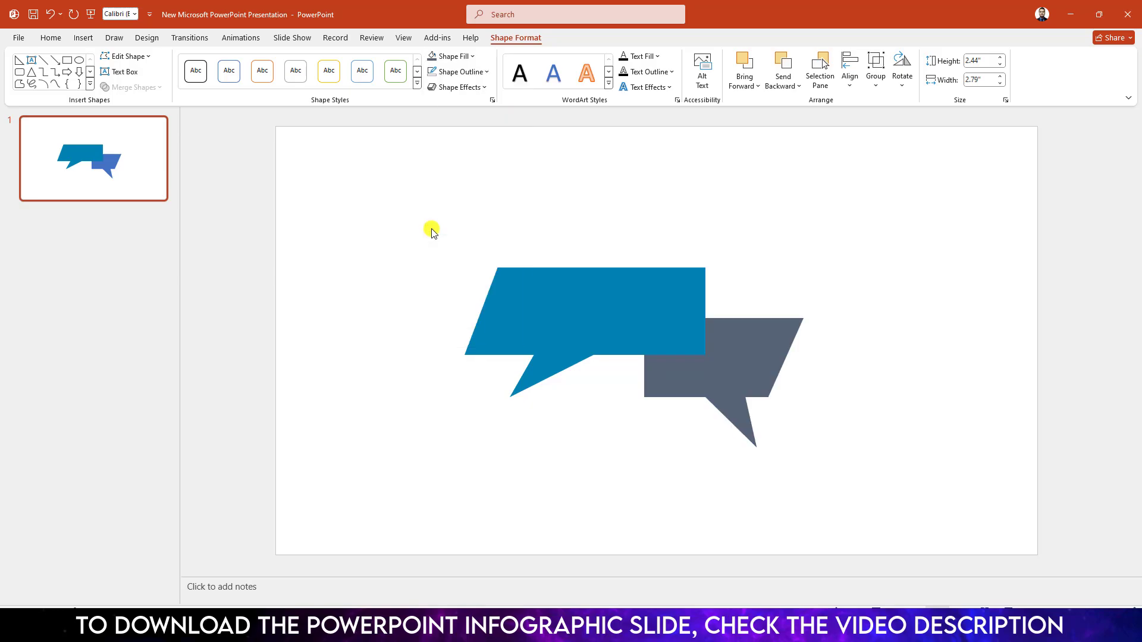
- Group both bubbles, enlarge and move them toward the centre, then ungroup them
{"action": "left_click", "coordinate": [884, 272]}
{"action": "left_click_drag", "start_coordinate": [355, 145], "coordinate": [923, 521]}
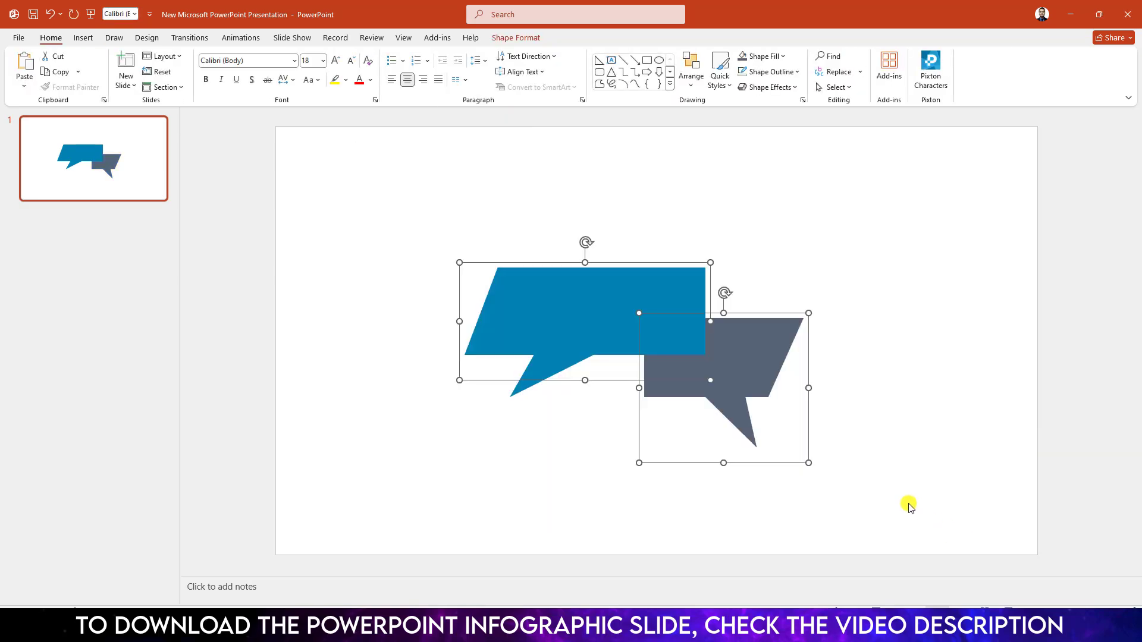
{"action": "key", "text": "ctrl+g"}
{"action": "left_click_drag", "start_coordinate": [810, 462], "coordinate": [906, 534]}
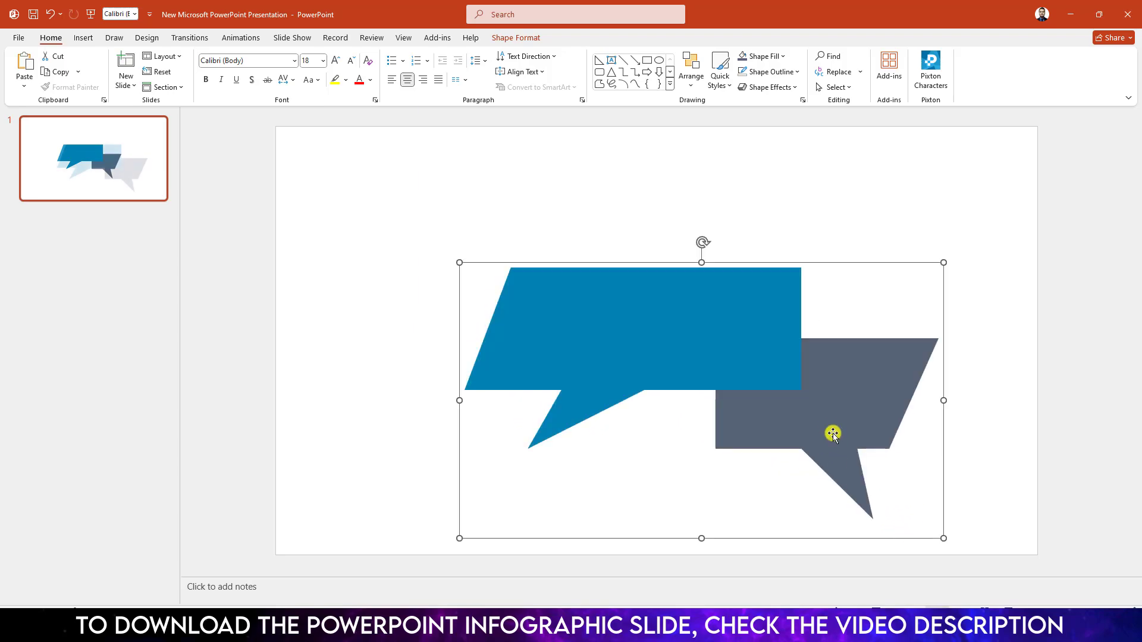
{"action": "left_click_drag", "start_coordinate": [831, 433], "coordinate": [783, 361]}
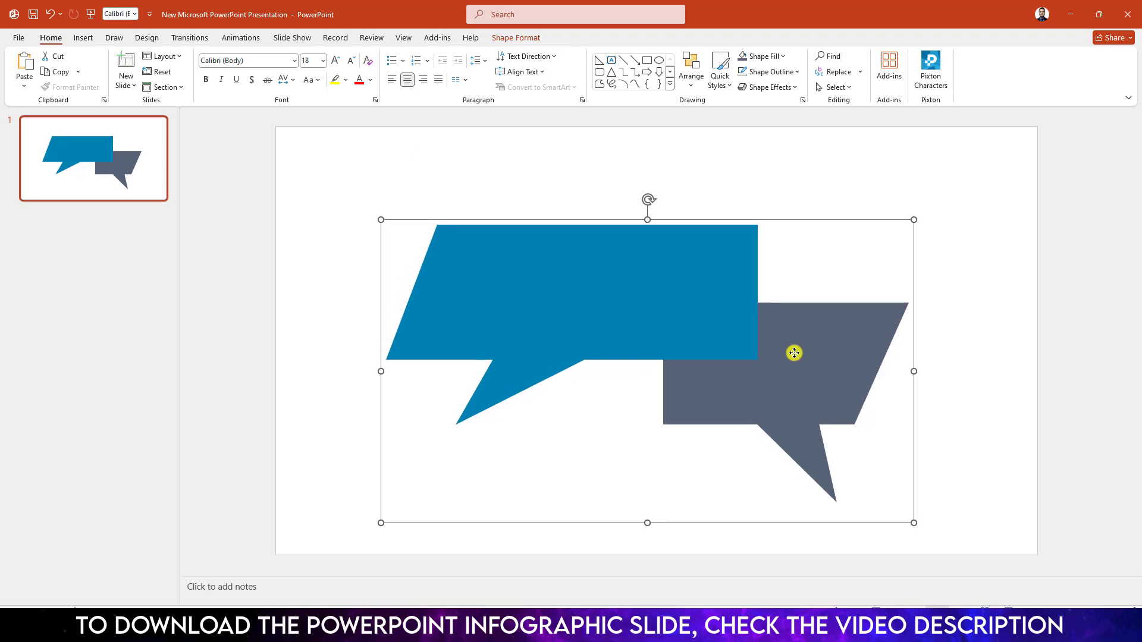
{"action": "right_click", "coordinate": [794, 352]}
{"action": "mouse_move", "coordinate": [850, 455]}
{"action": "left_click", "coordinate": [960, 486]}
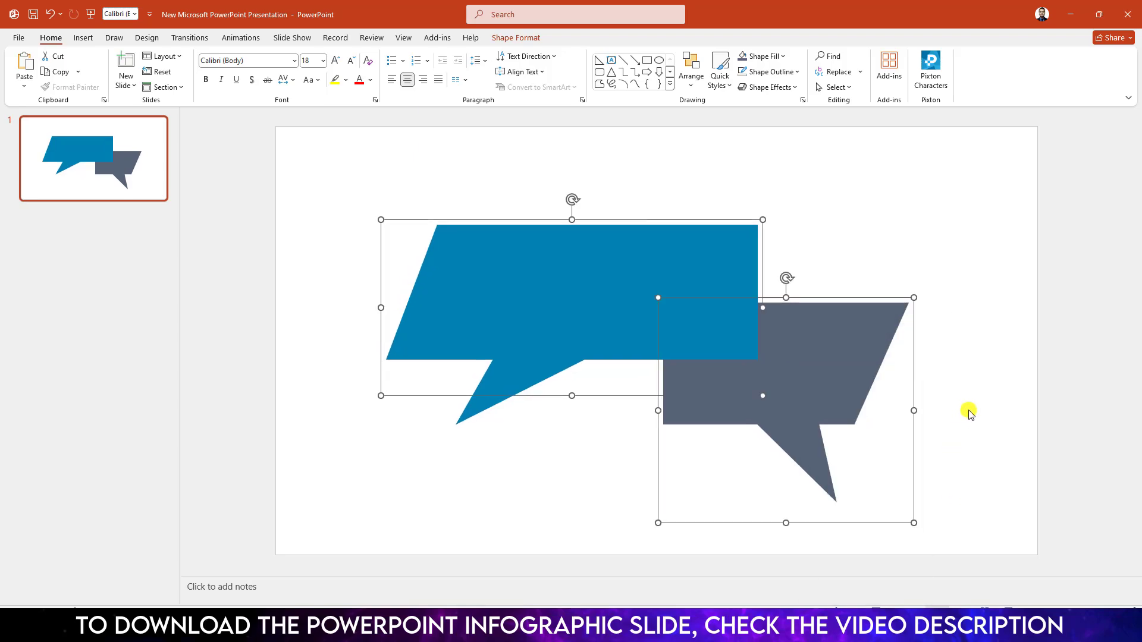
{"action": "left_click", "coordinate": [974, 397]}
{"action": "left_click", "coordinate": [80, 38]}
- Add a text box over the blue bubble reading 'THANK' in the Anton font
{"action": "left_click", "coordinate": [201, 71]}
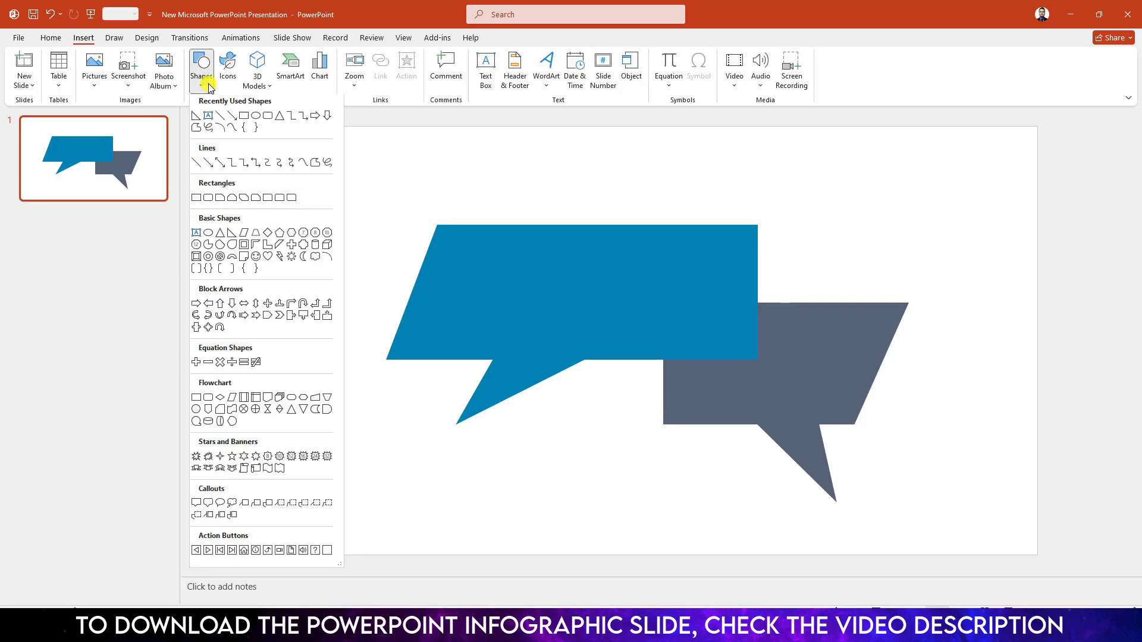
{"action": "left_click", "coordinate": [209, 113]}
{"action": "left_click_drag", "start_coordinate": [472, 278], "coordinate": [720, 327]}
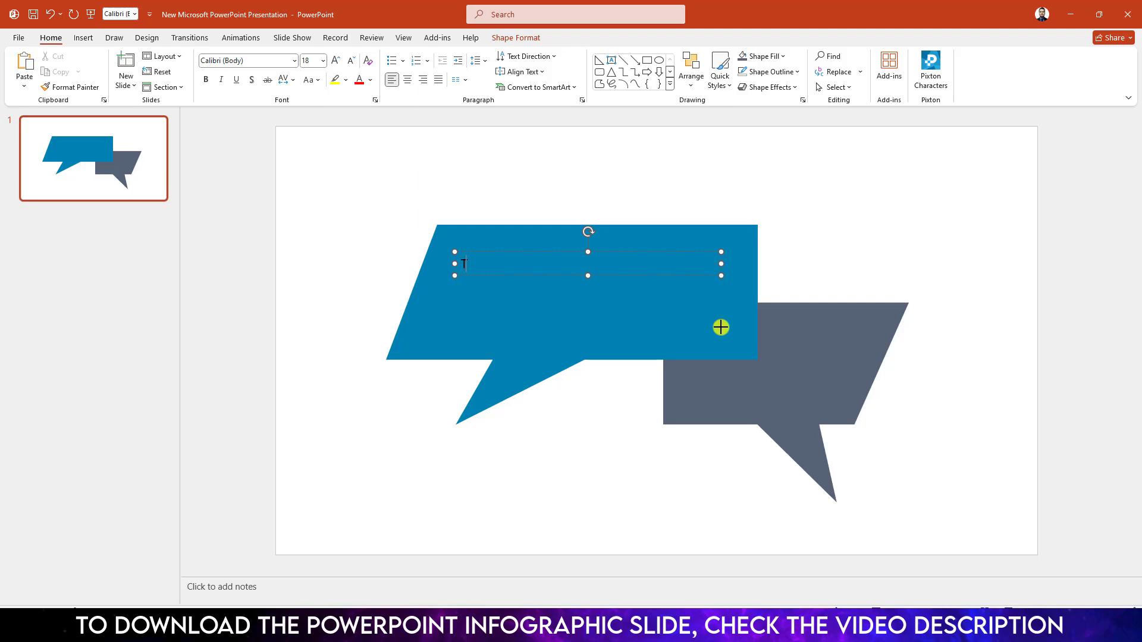
{"action": "type", "text": "THANK"}
{"action": "key", "text": "ctrl+a"}
{"action": "left_click", "coordinate": [258, 61]}
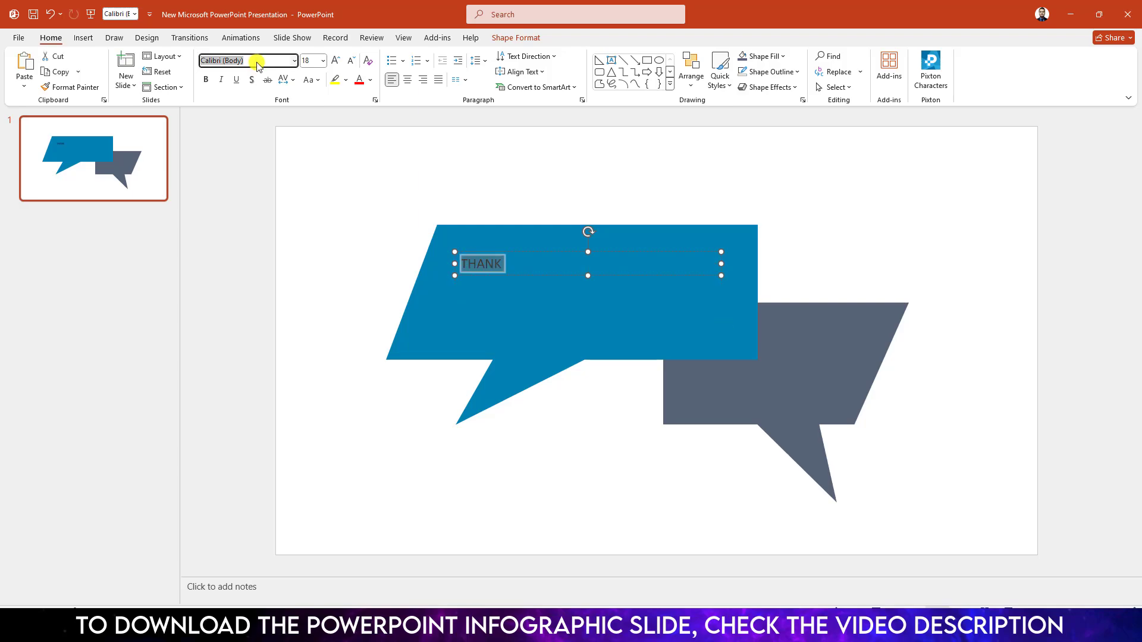
{"action": "key", "text": "Return"}
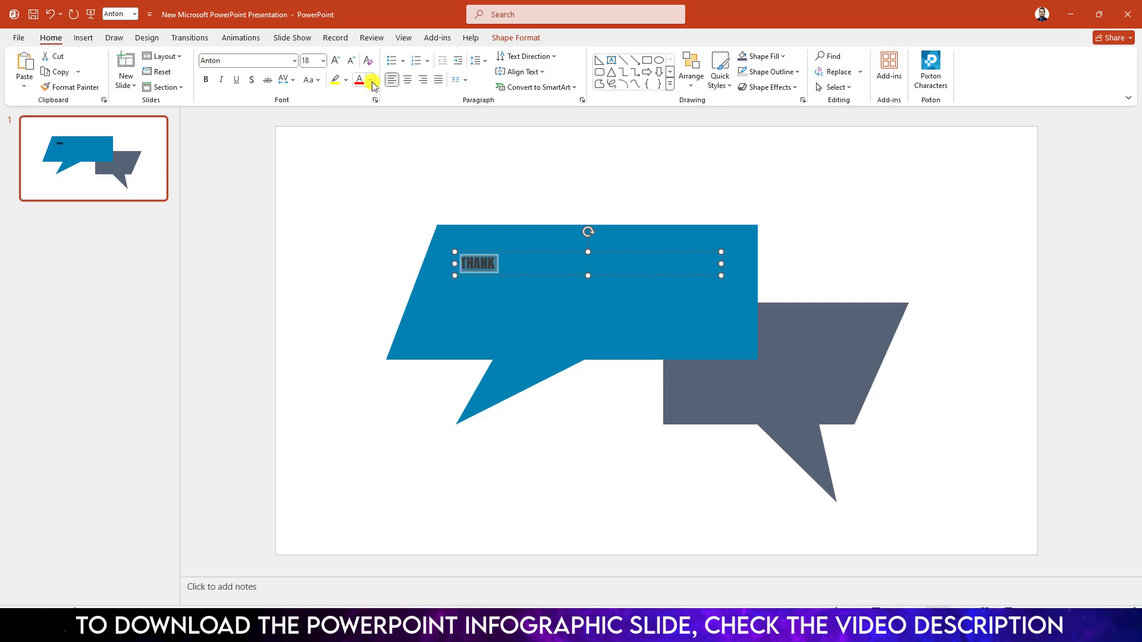
- Make THANK white, very loosely spaced at size 115, and copy it onto the gray bubble
{"action": "left_click", "coordinate": [370, 79]}
{"action": "left_click", "coordinate": [358, 137]}
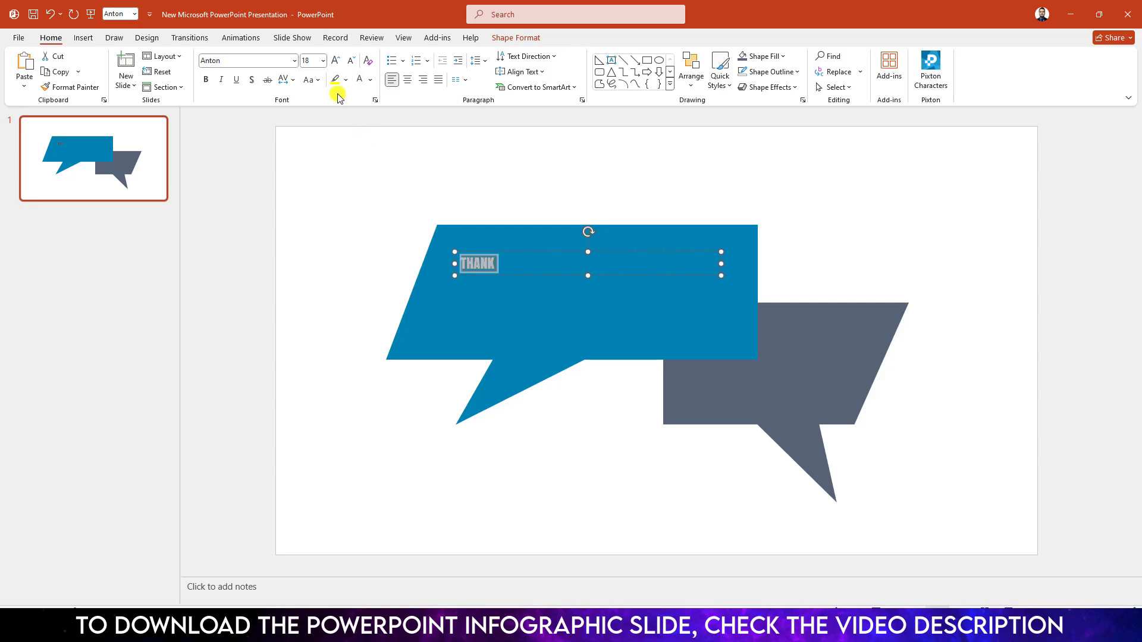
{"action": "left_click", "coordinate": [288, 80]}
{"action": "left_click", "coordinate": [311, 166]}
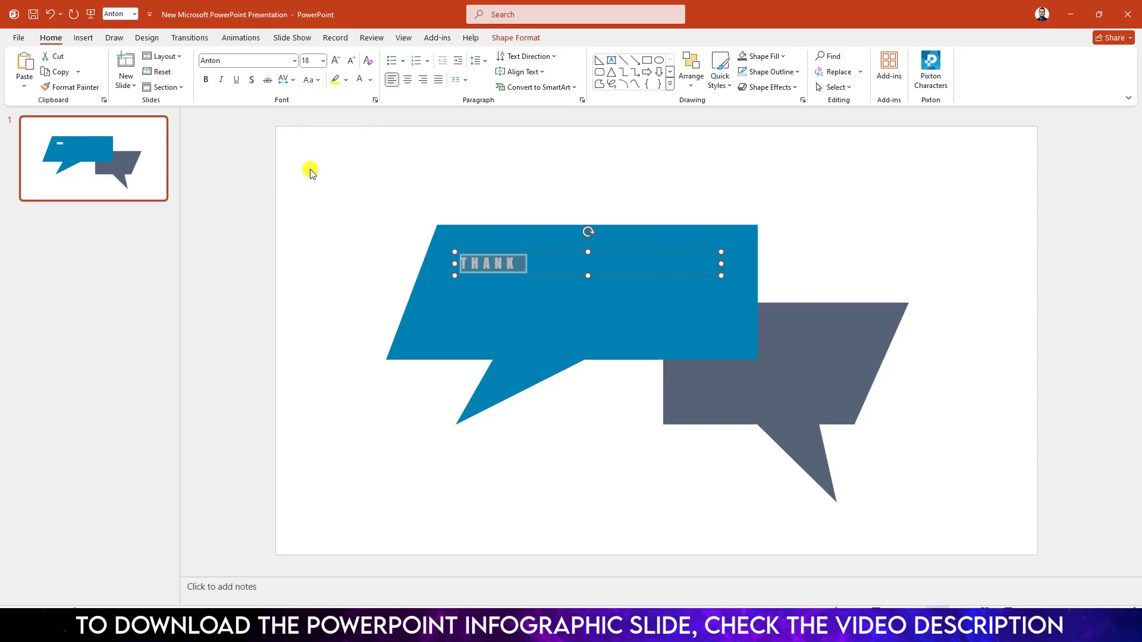
{"action": "left_click", "coordinate": [324, 61]}
{"action": "left_click", "coordinate": [309, 387]}
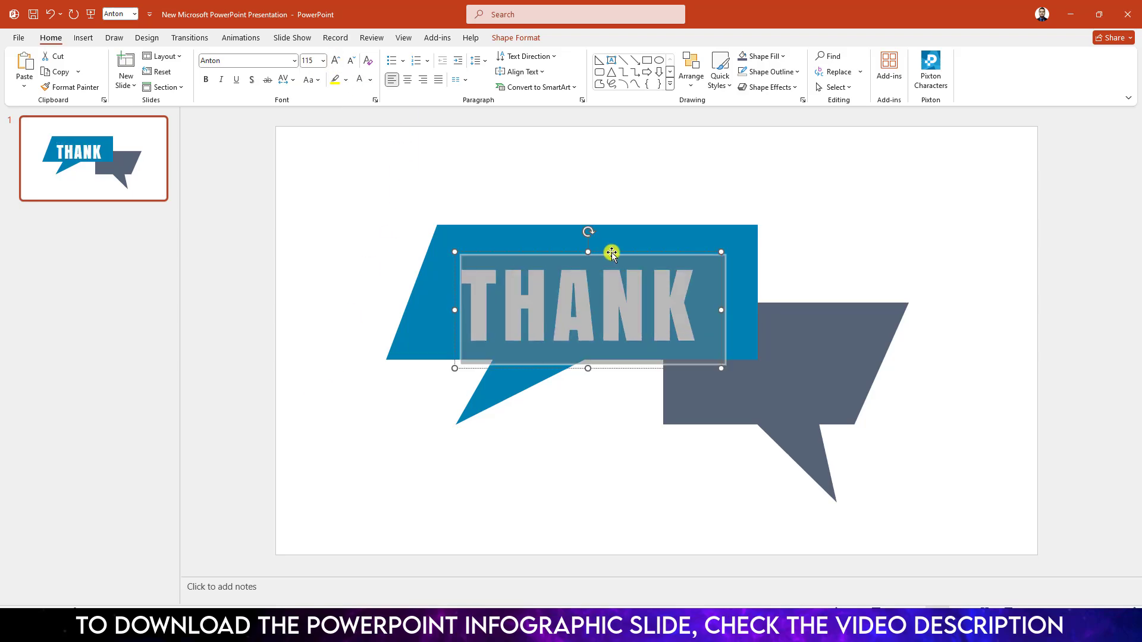
{"action": "left_click_drag", "start_coordinate": [611, 253], "coordinate": [617, 234]}
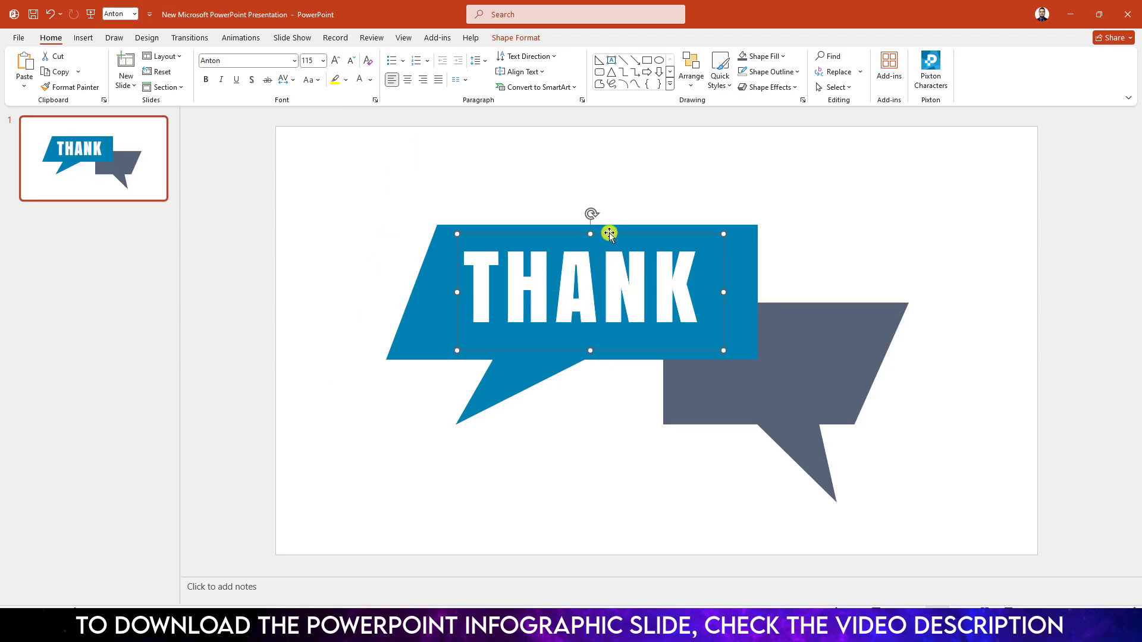
{"action": "key", "text": "ctrl+z"}
{"action": "left_click_drag", "start_coordinate": [638, 241], "coordinate": [821, 319]}
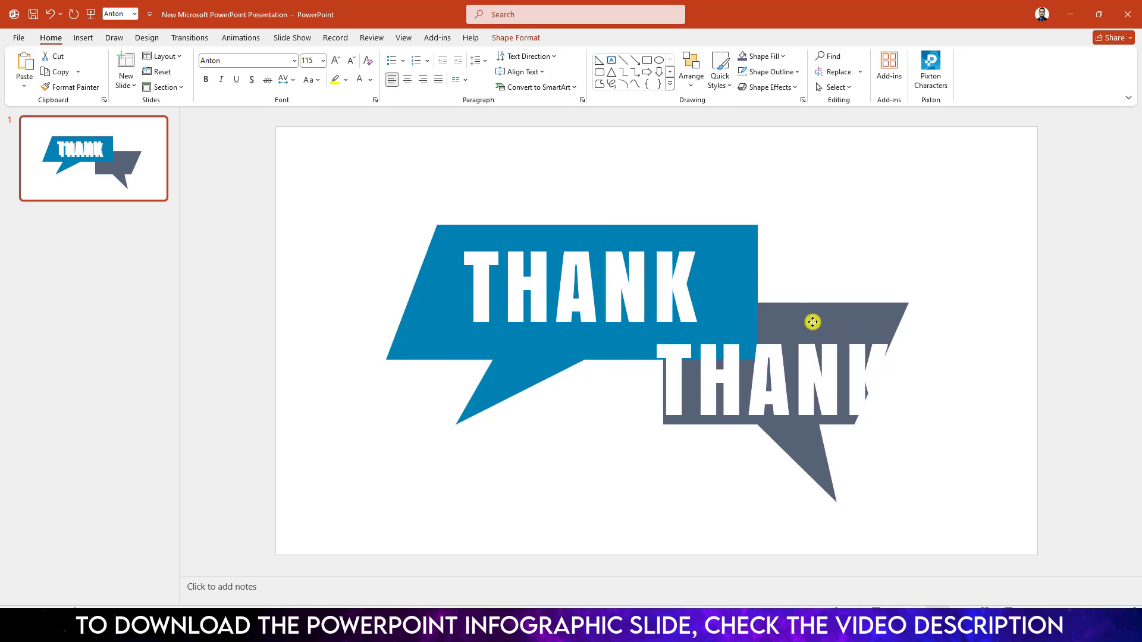
- Shrink the copied text to 88 pt and retype it as 'YOU!'
{"action": "double_click", "coordinate": [772, 387]}
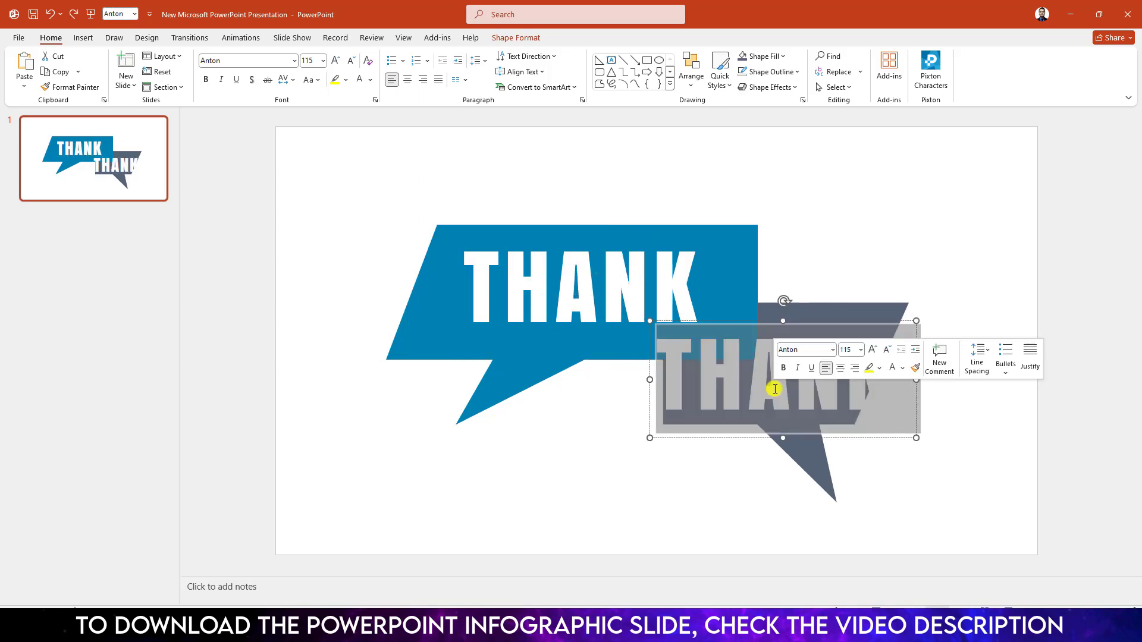
{"action": "left_click", "coordinate": [347, 61]}
{"action": "left_click", "coordinate": [348, 62]}
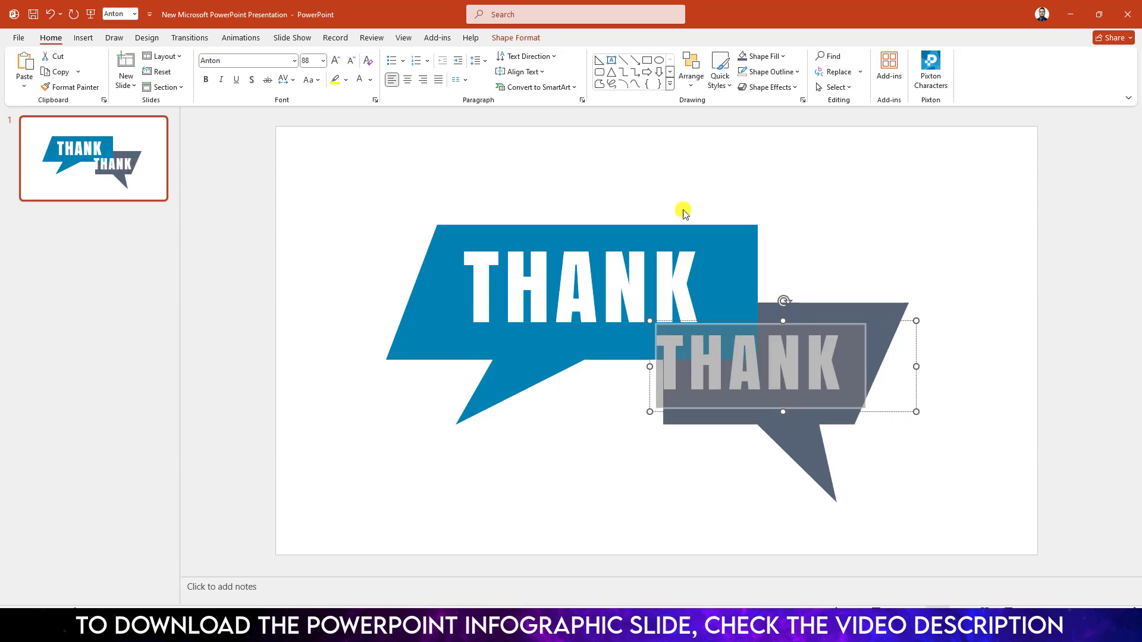
{"action": "mouse_move", "coordinate": [782, 361]}
{"action": "type", "text": "YOU!"}
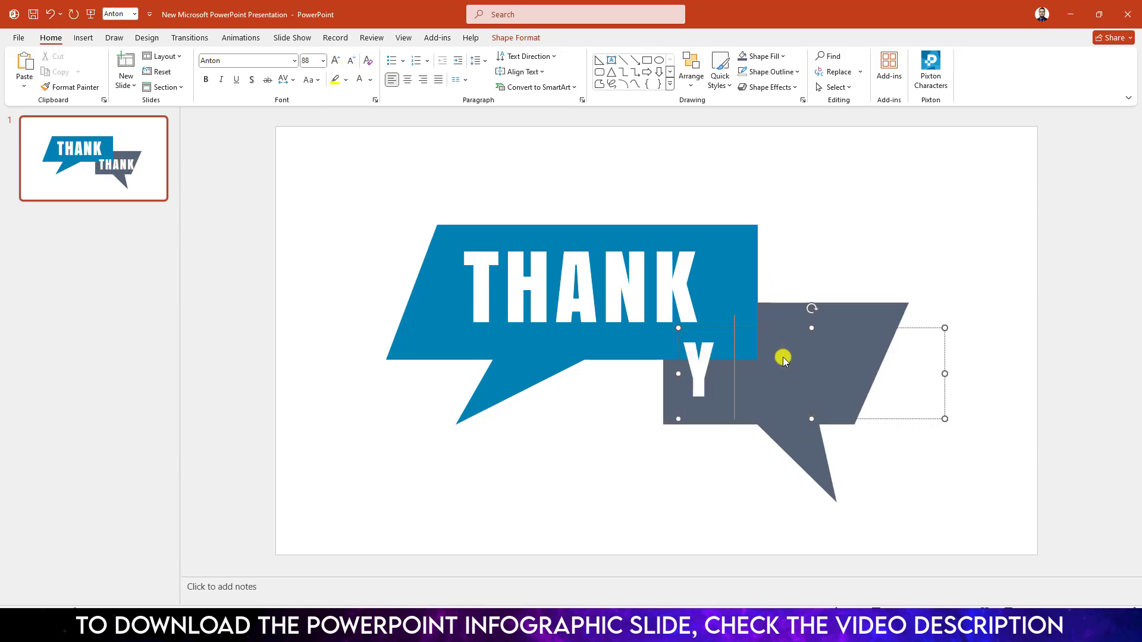
{"action": "key", "text": "Escape"}
- Lower the gray bubble slightly, reposition YOU! inside it, and select both bubbles
{"action": "left_click_drag", "start_coordinate": [856, 320], "coordinate": [857, 334]}
{"action": "left_click", "coordinate": [801, 356]}
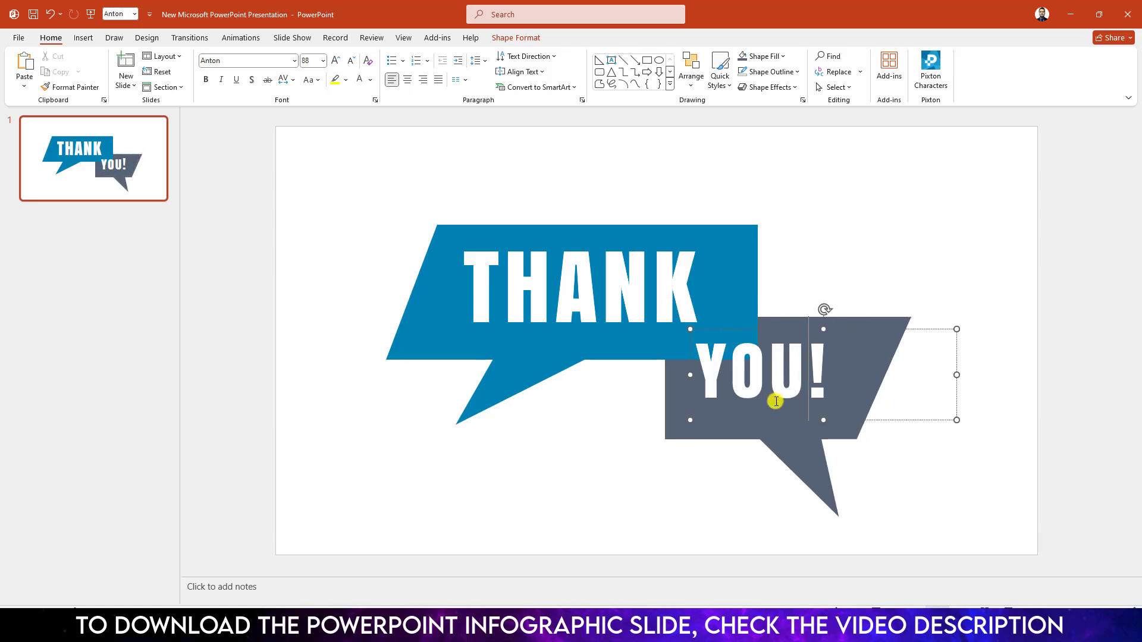
{"action": "left_click_drag", "start_coordinate": [771, 416], "coordinate": [784, 446]}
{"action": "left_click", "coordinate": [955, 430]}
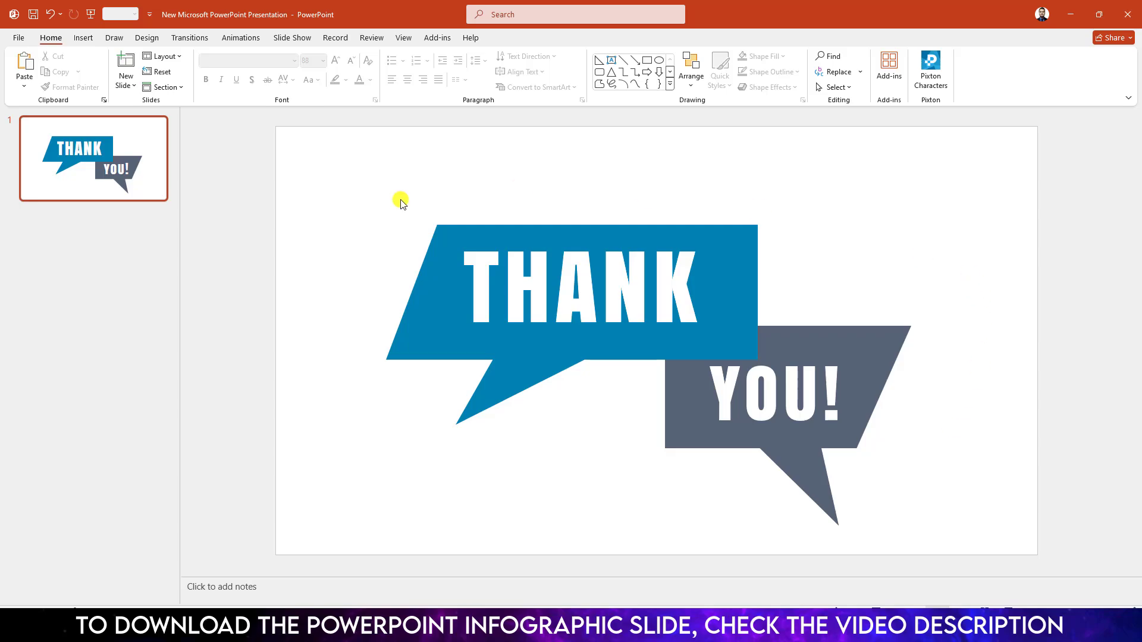
{"action": "left_click_drag", "start_coordinate": [330, 166], "coordinate": [1120, 572]}
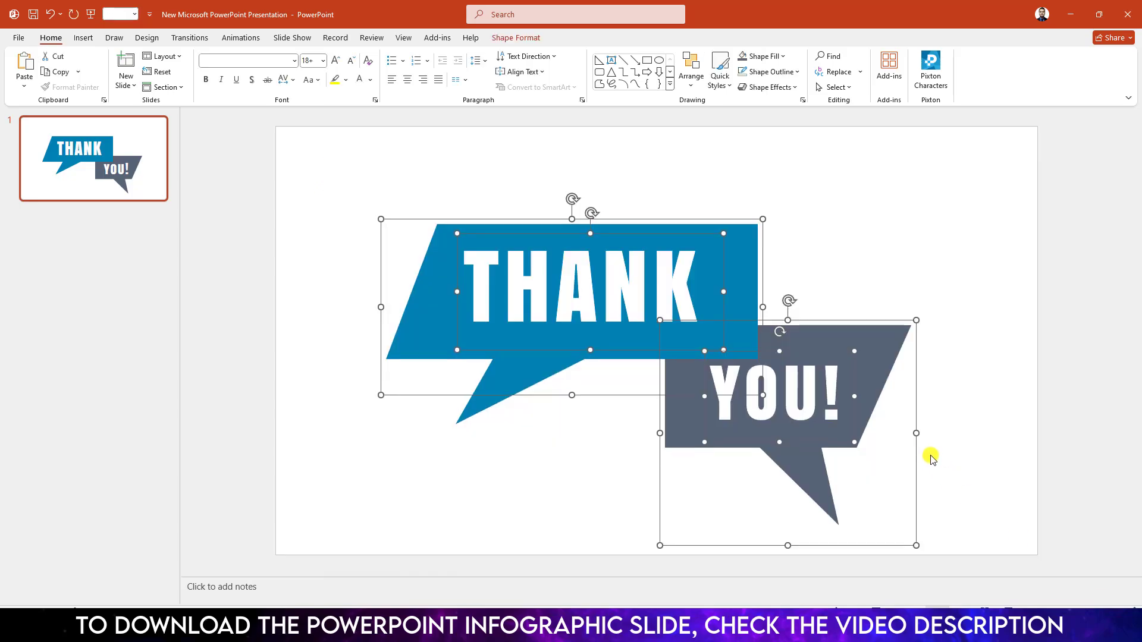
- Nudge both bubbles up and give the THANK bubble a 2-second Fly In from the left
{"action": "key", "text": "Up"}
{"action": "key", "text": "Up"}
{"action": "key", "text": "Up"}
{"action": "key", "text": "Up"}
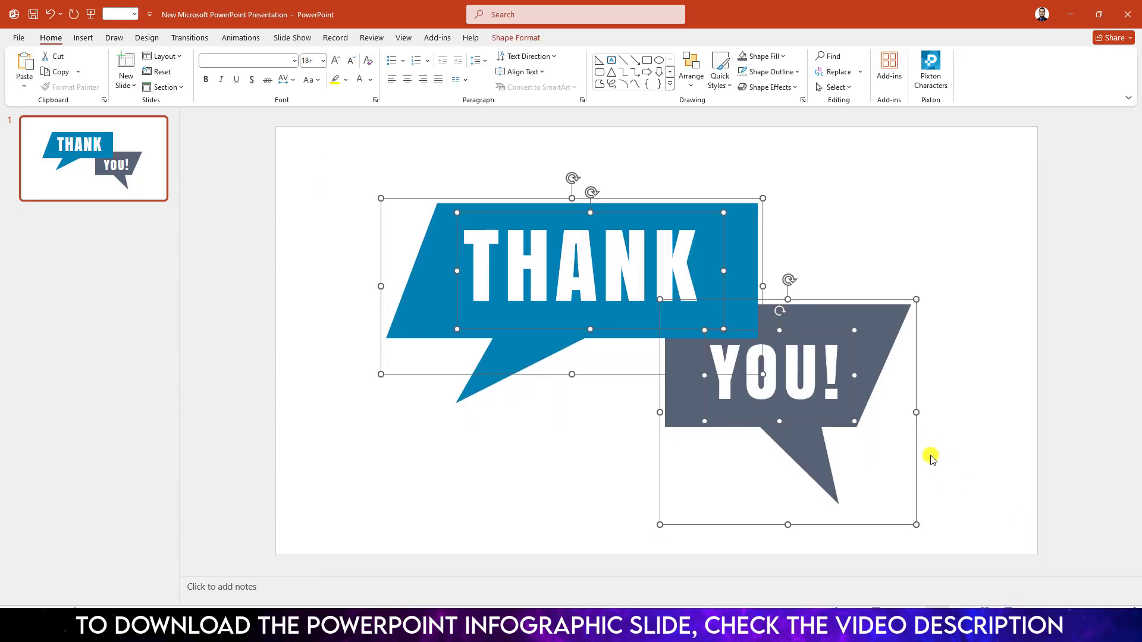
{"action": "left_click", "coordinate": [971, 395]}
{"action": "left_click", "coordinate": [411, 306]}
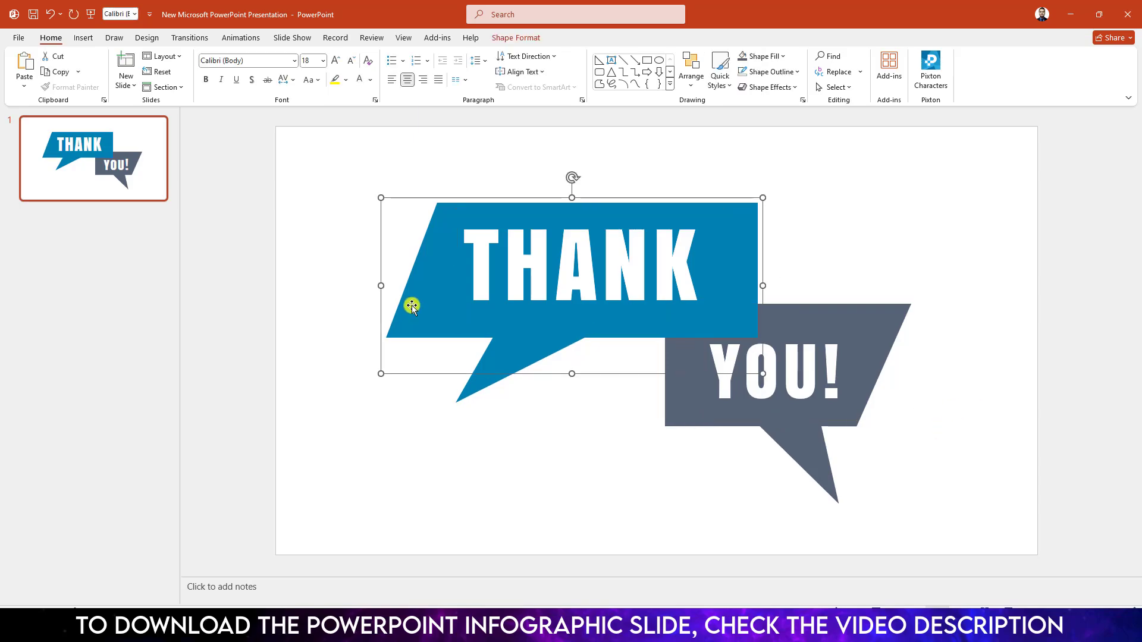
{"action": "left_click", "coordinate": [222, 41]}
{"action": "left_click", "coordinate": [219, 74]}
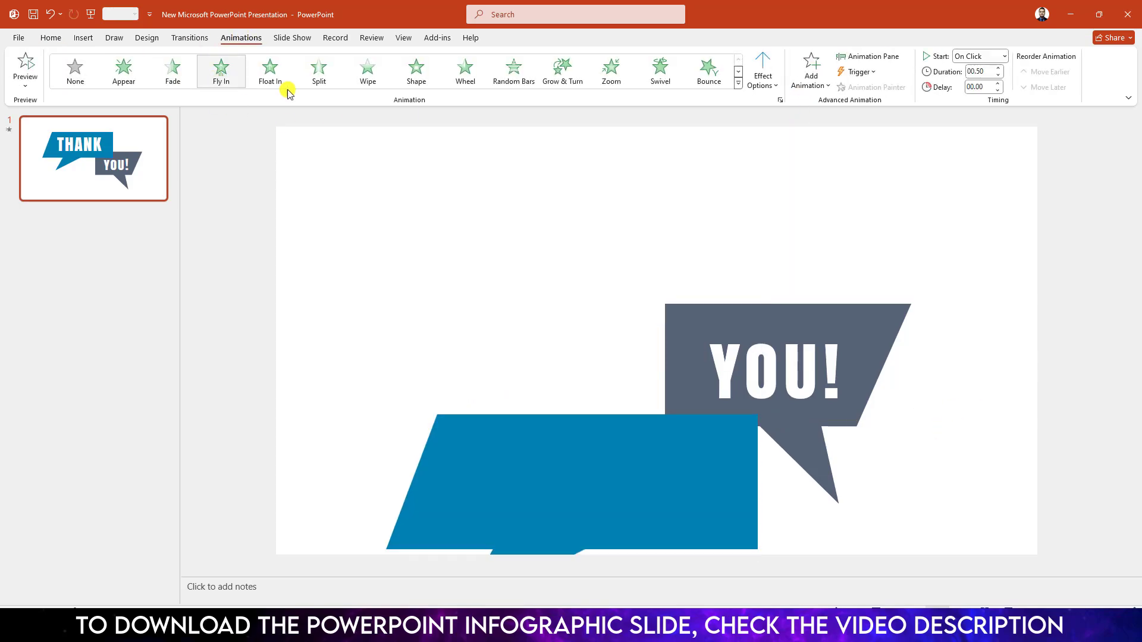
{"action": "left_click", "coordinate": [998, 68]}
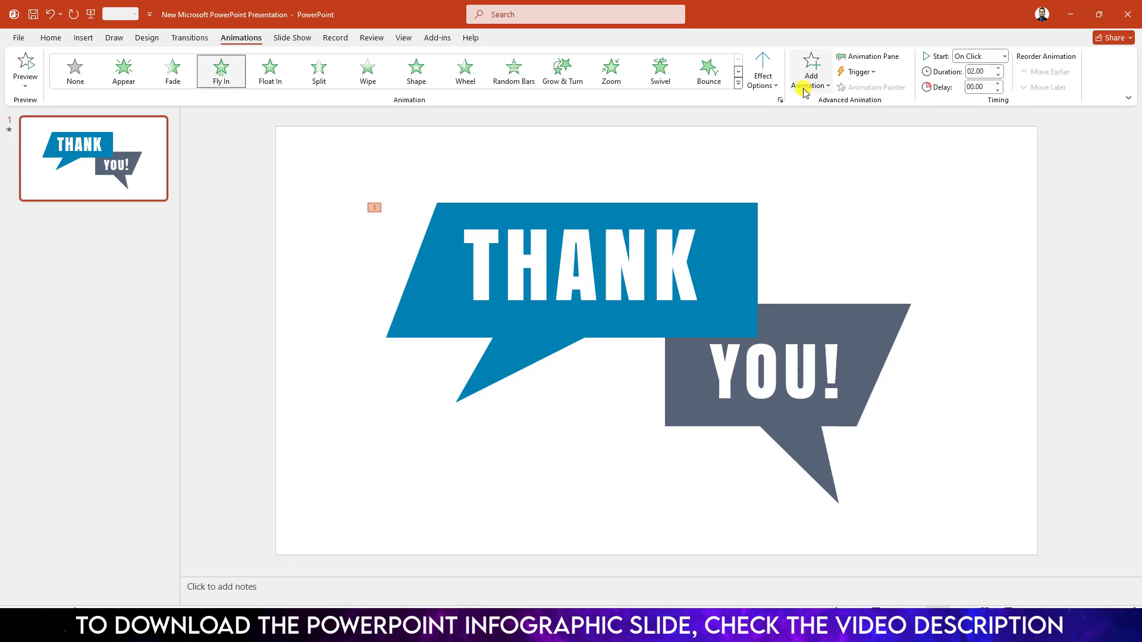
{"action": "left_click", "coordinate": [762, 72]}
{"action": "left_click", "coordinate": [774, 128]}
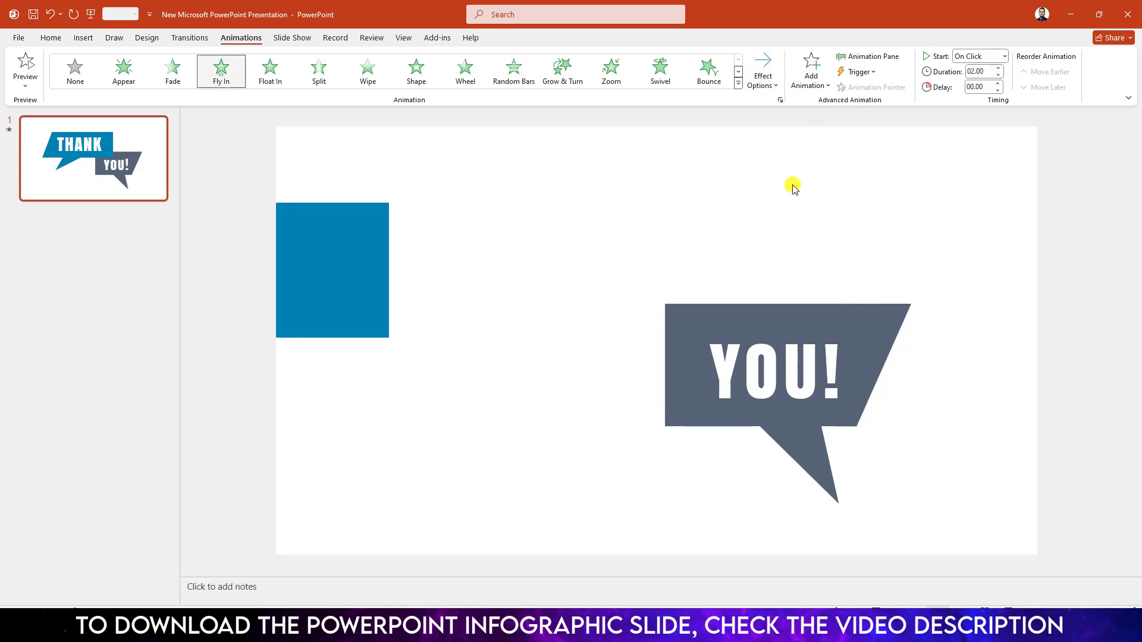
- In the Animation Pane, make the Group 8 fly-in end with a bounce
{"action": "left_click", "coordinate": [867, 57]}
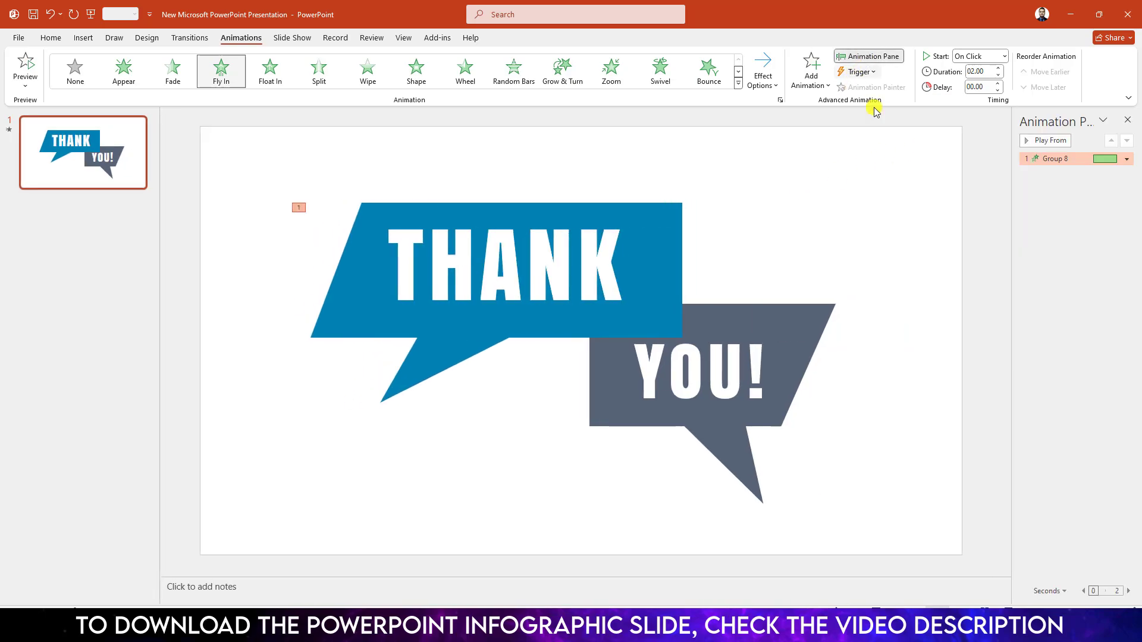
{"action": "left_click", "coordinate": [1126, 160]}
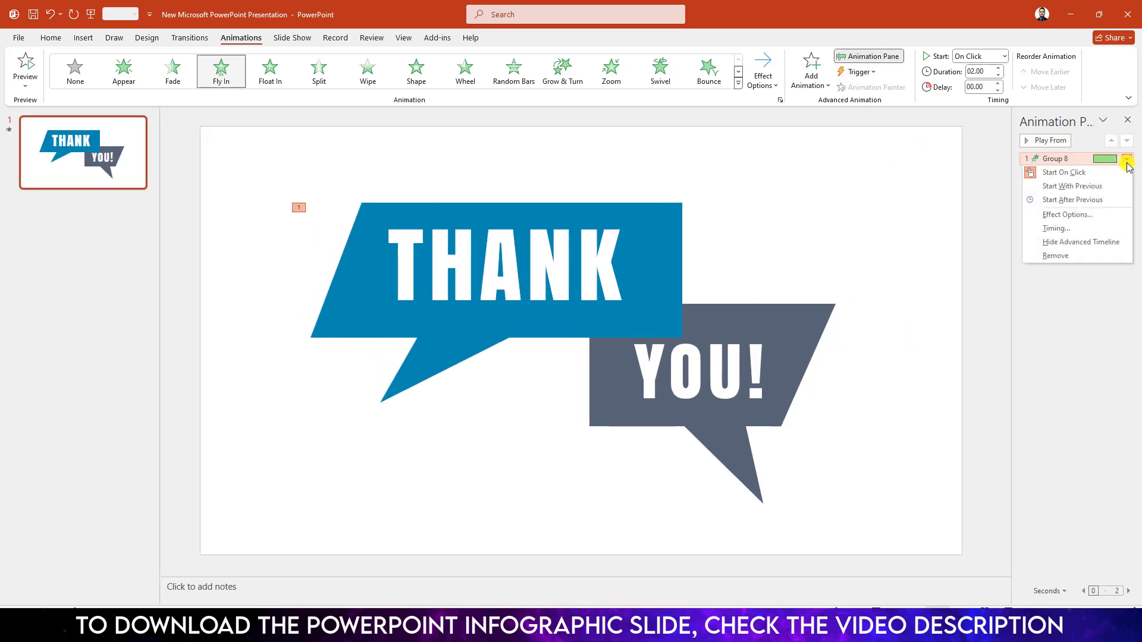
{"action": "left_click", "coordinate": [1050, 213]}
{"action": "left_click", "coordinate": [539, 306]}
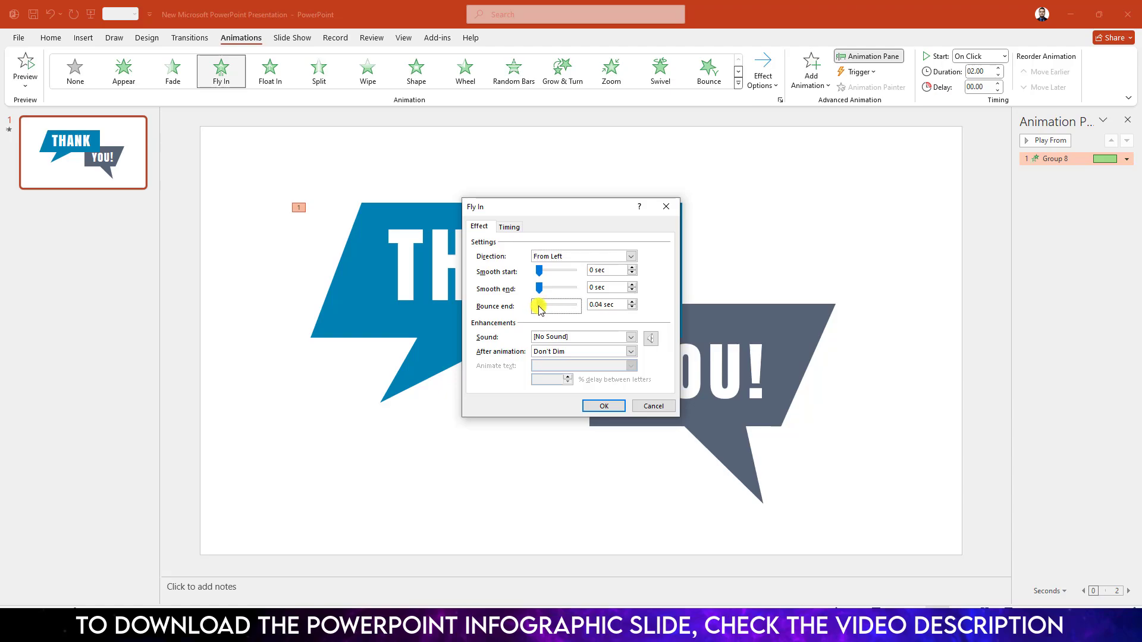
{"action": "left_click", "coordinate": [609, 406]}
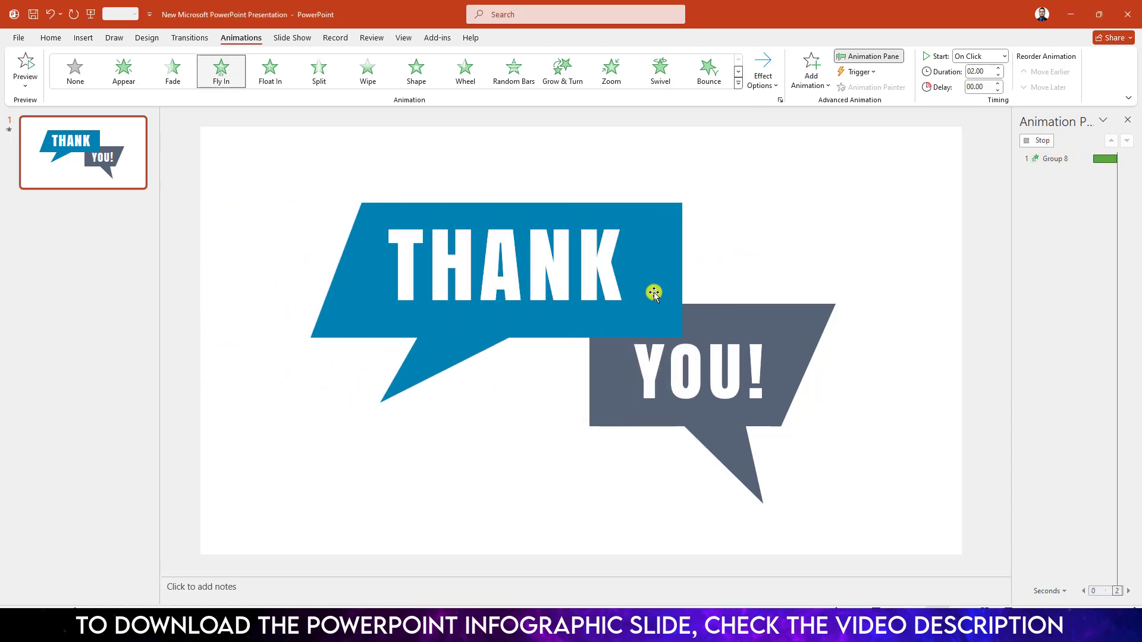
{"action": "left_click", "coordinate": [498, 262]}
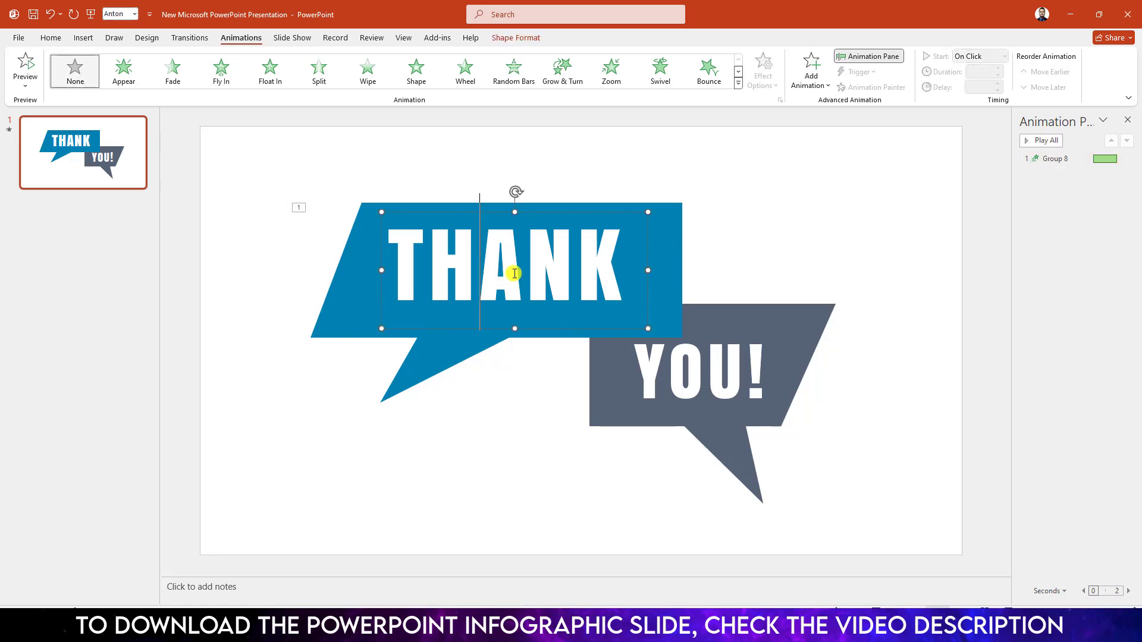
- Give the THANK text a 2-second Fly In from the left, starting after the previous animation
{"action": "left_click", "coordinate": [220, 74]}
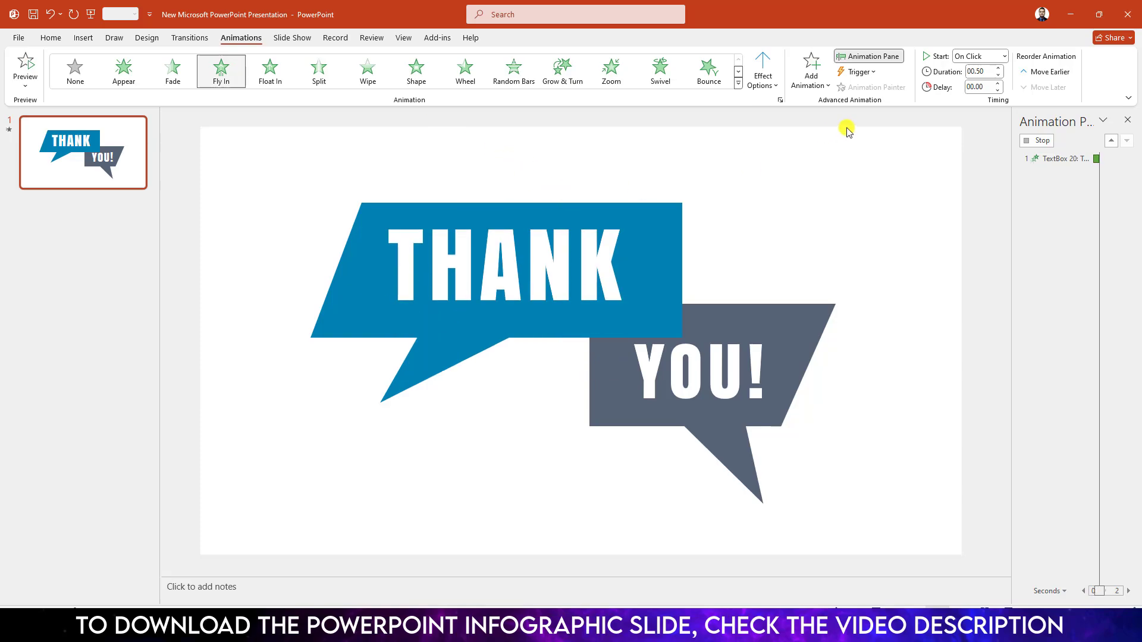
{"action": "left_click", "coordinate": [978, 56]}
{"action": "left_click", "coordinate": [979, 94]}
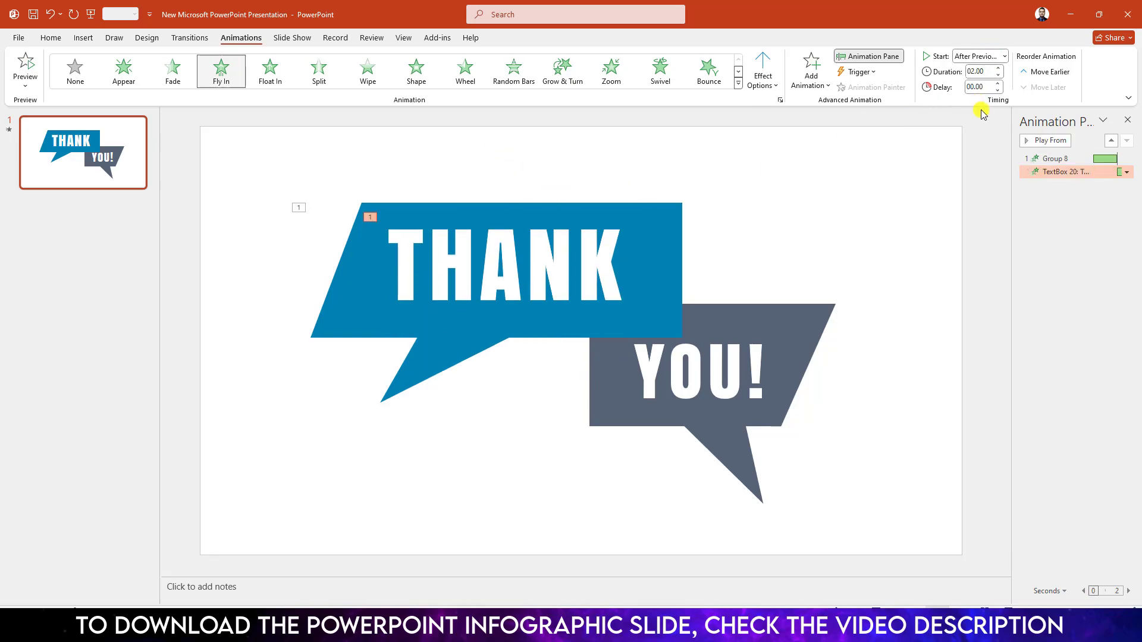
{"action": "left_click", "coordinate": [763, 67]}
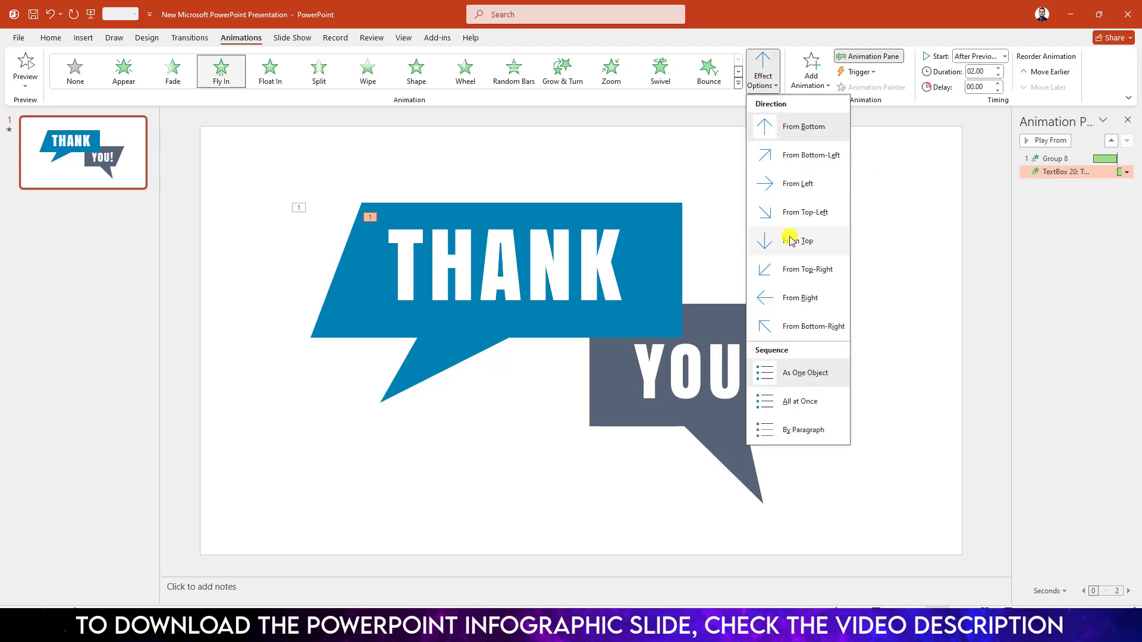
{"action": "left_click", "coordinate": [788, 186]}
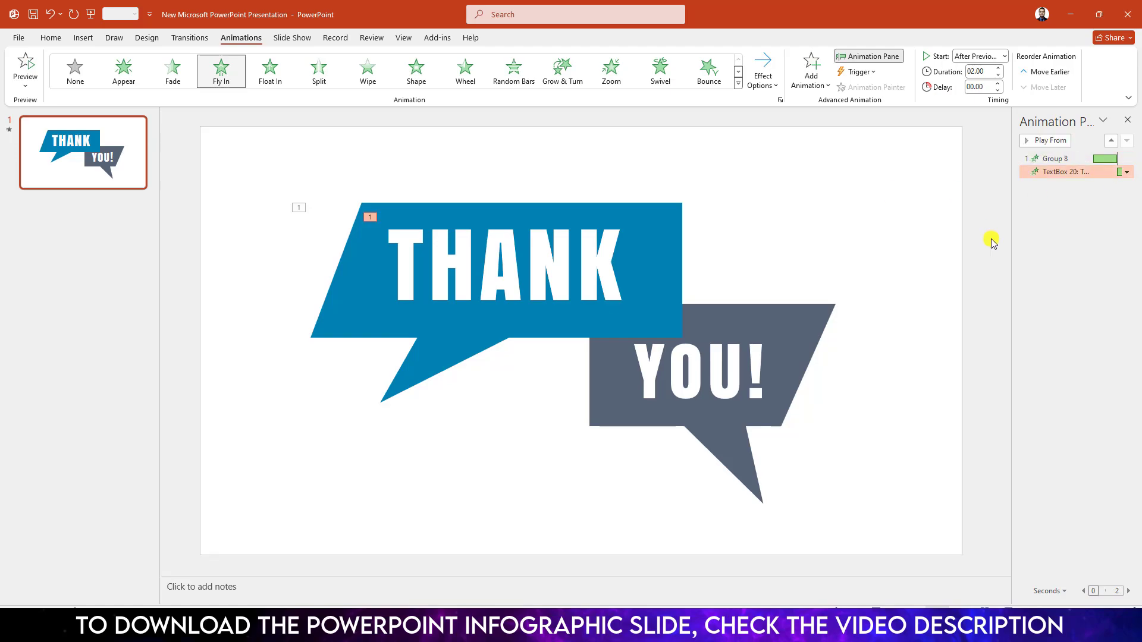
- Set the text's fly-in to end with a 1.1-second bounce
{"action": "left_click", "coordinate": [1125, 175]}
{"action": "left_click", "coordinate": [1070, 228]}
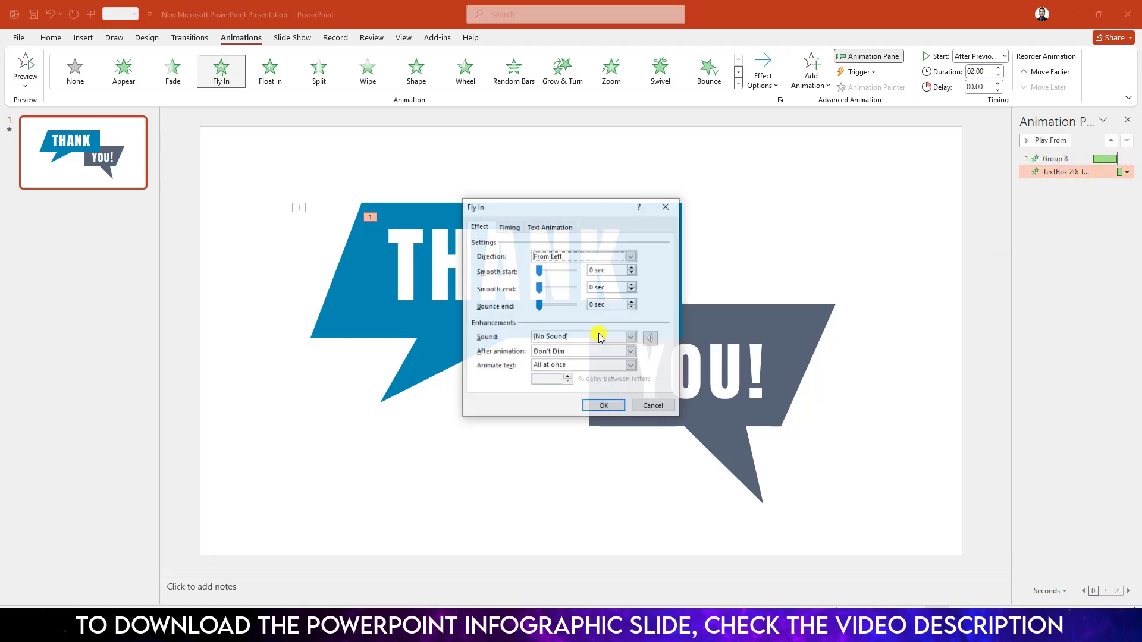
{"action": "left_click", "coordinate": [615, 406]}
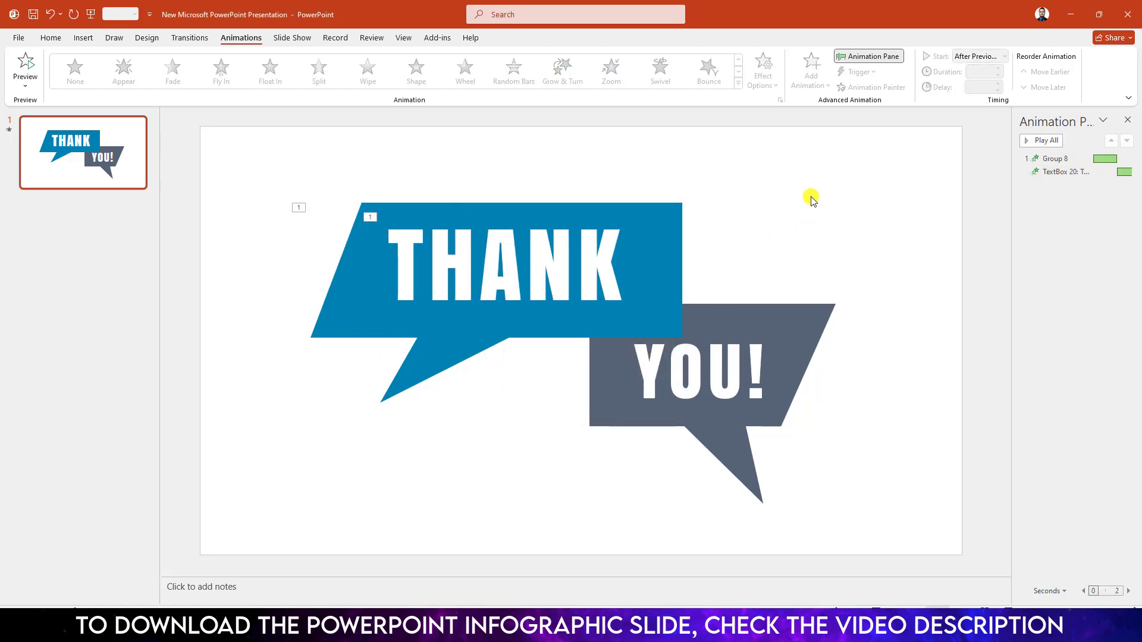
{"action": "left_click", "coordinate": [678, 209]}
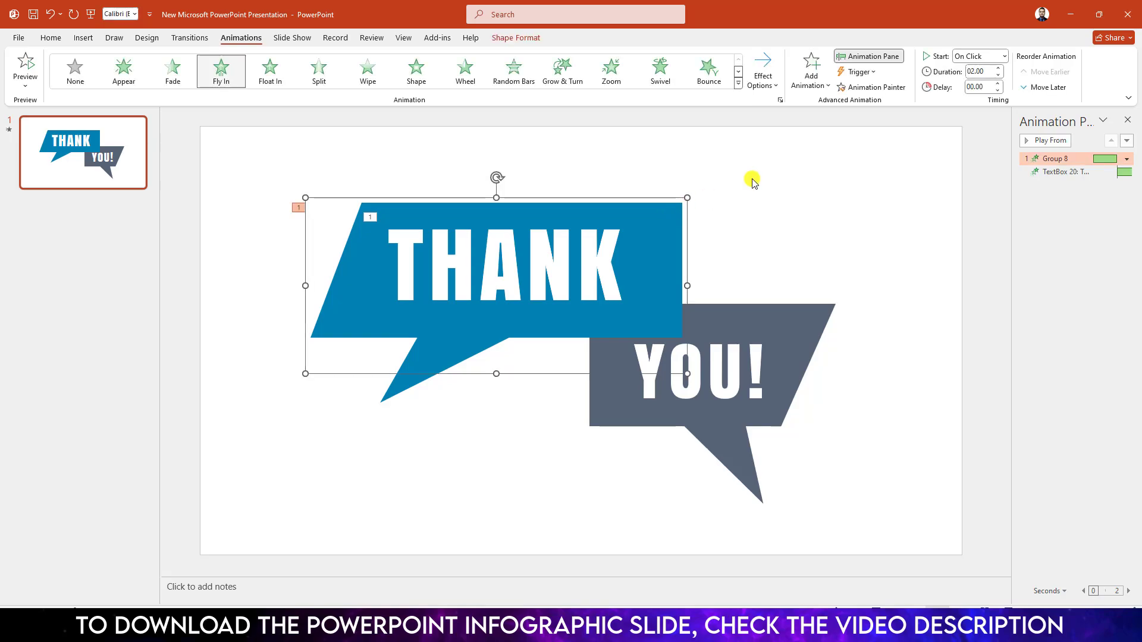
- Copy the THANK bubble's fly-in onto the gray YOU! bubble, flying from the right
{"action": "left_click", "coordinate": [863, 88]}
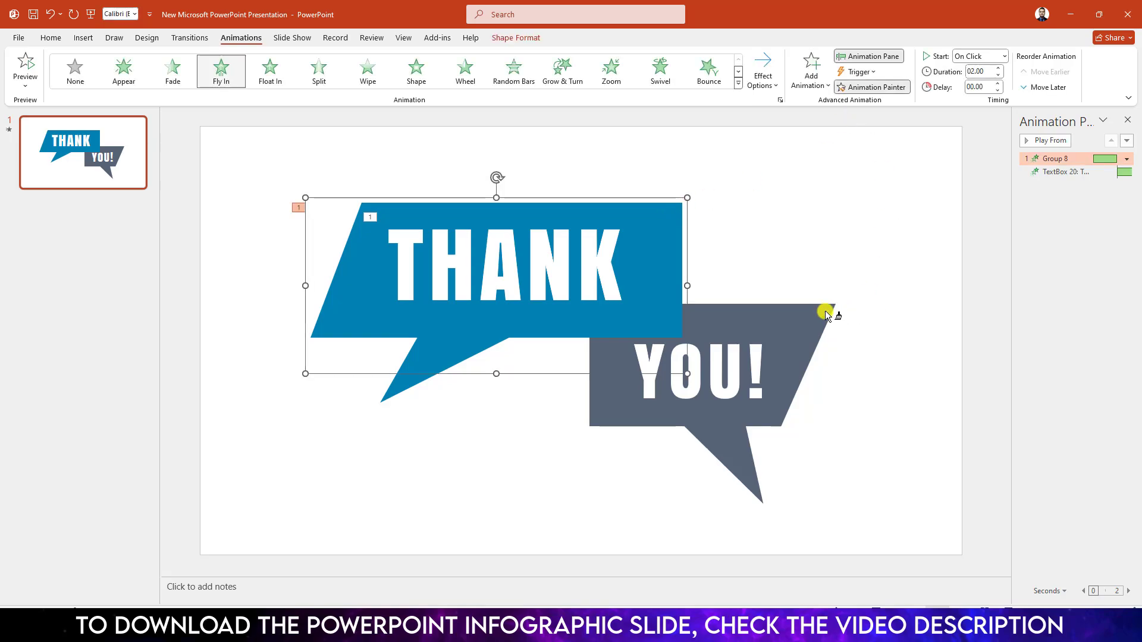
{"action": "left_click", "coordinate": [825, 311]}
{"action": "left_click", "coordinate": [763, 75]}
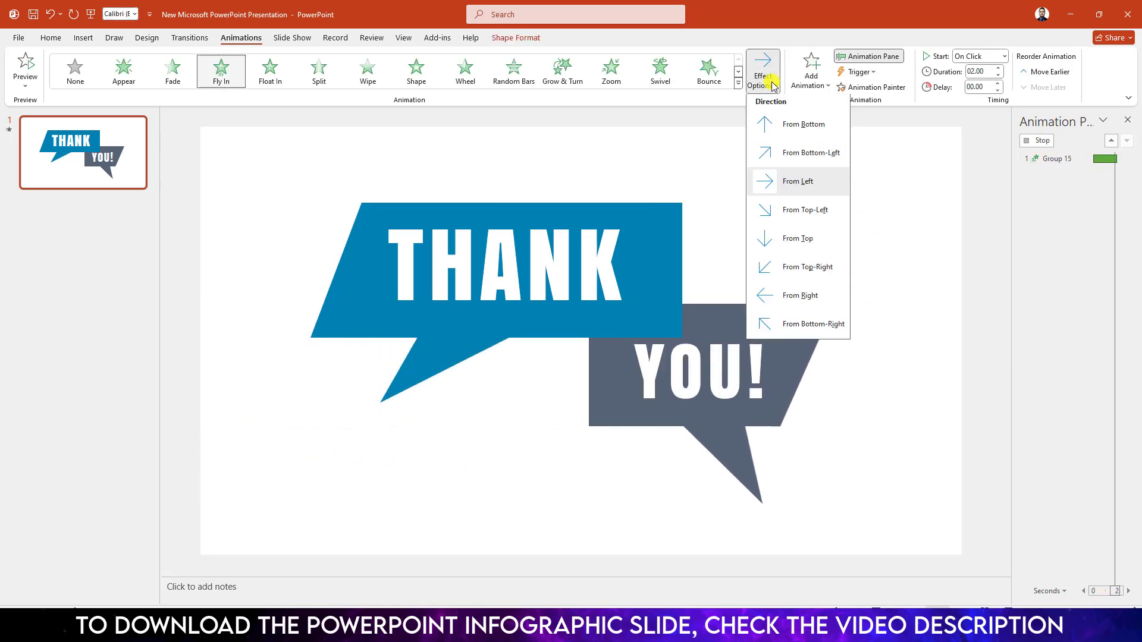
{"action": "left_click", "coordinate": [798, 301]}
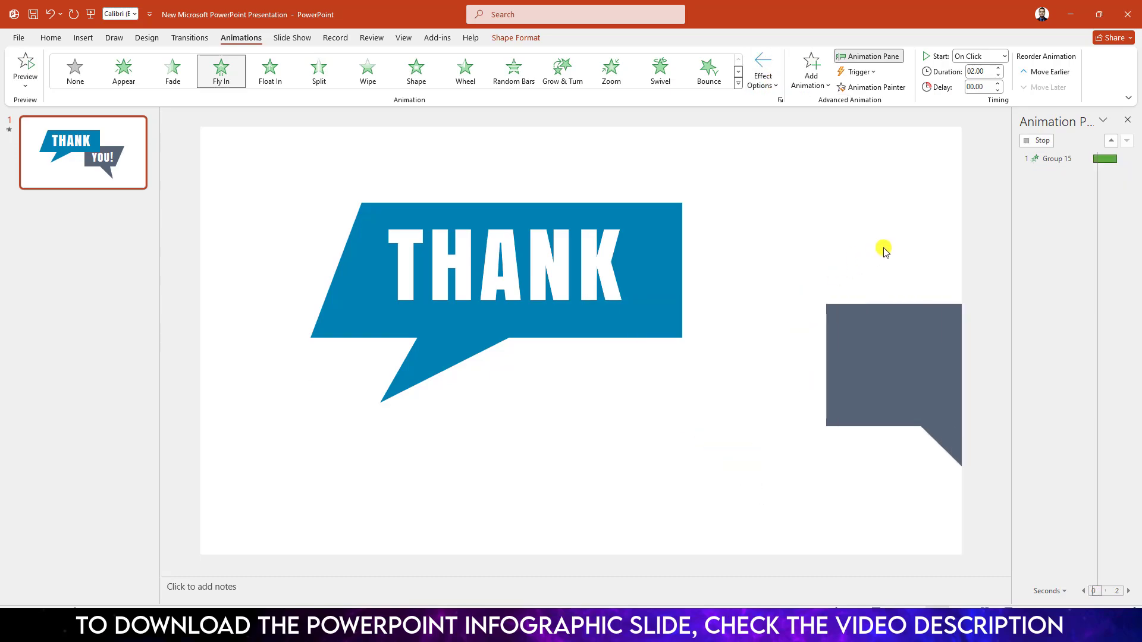
- Copy the THANK text's animation onto the YOU! text, flying in from the right
{"action": "left_click", "coordinate": [536, 270]}
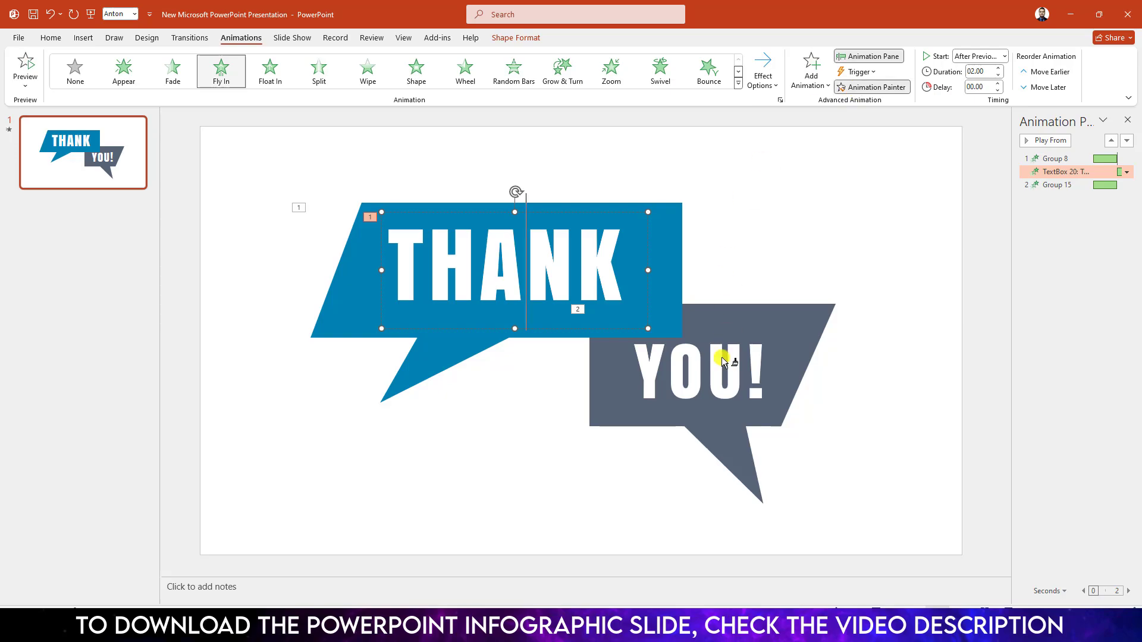
{"action": "left_click", "coordinate": [714, 374]}
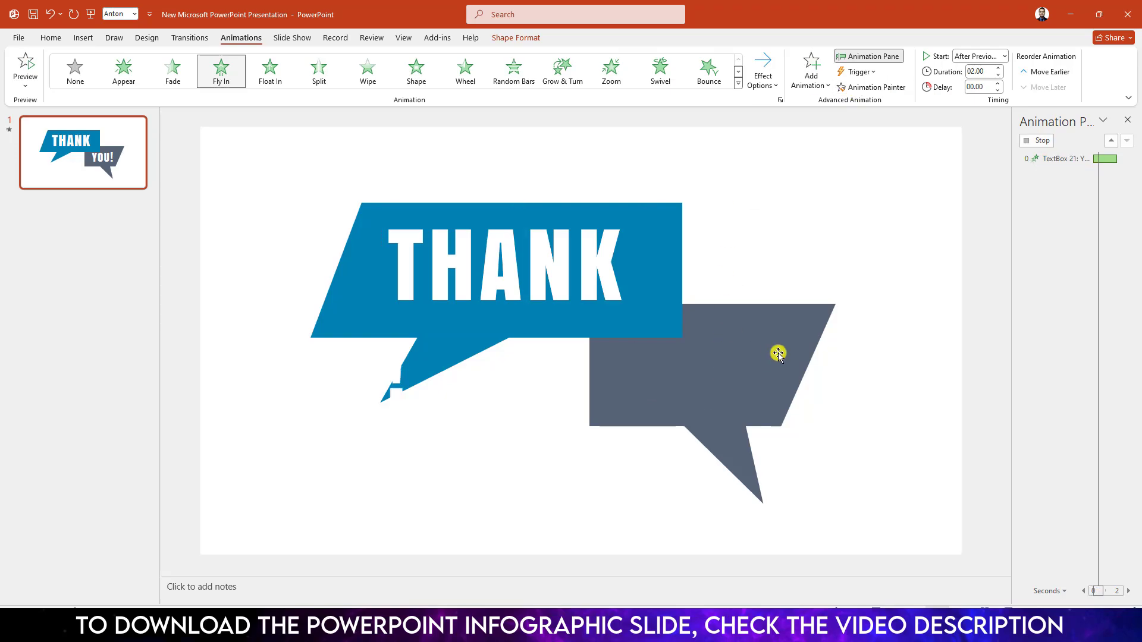
{"action": "left_click", "coordinate": [768, 78]}
{"action": "left_click", "coordinate": [785, 297]}
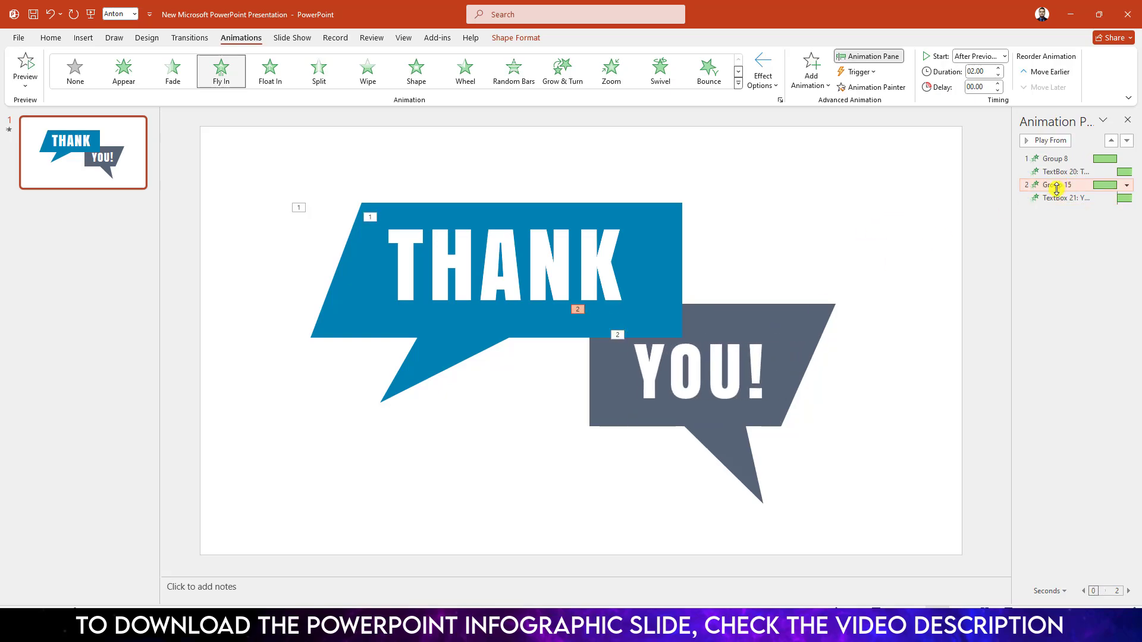
- Set the YOU! bubble's animation to start After Previous
{"action": "left_click", "coordinate": [975, 214]}
{"action": "left_click", "coordinate": [1005, 58]}
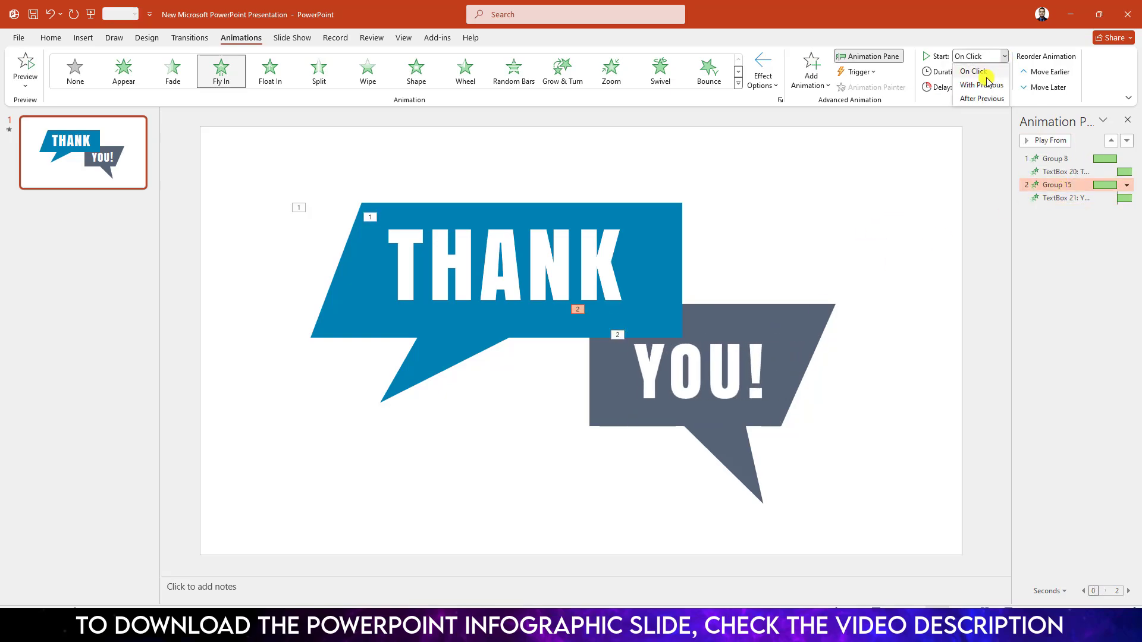
{"action": "left_click", "coordinate": [980, 99]}
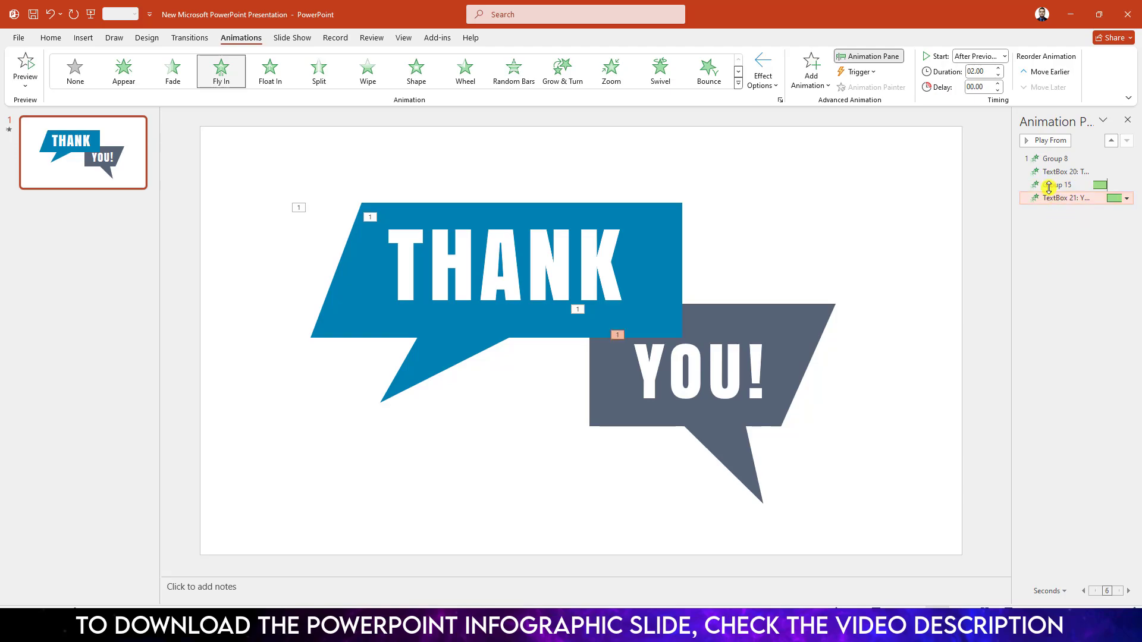
{"action": "left_click", "coordinate": [857, 262]}
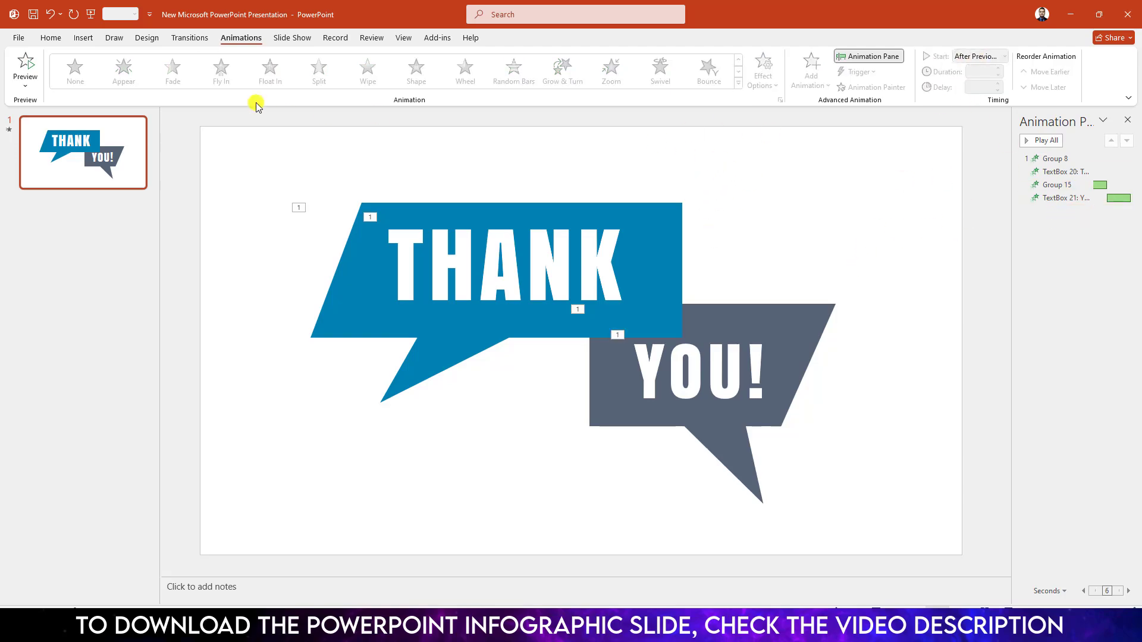
- Insert the white brick wall texture picture from the Downloads folder
{"action": "left_click", "coordinate": [83, 39]}
{"action": "left_click", "coordinate": [94, 69]}
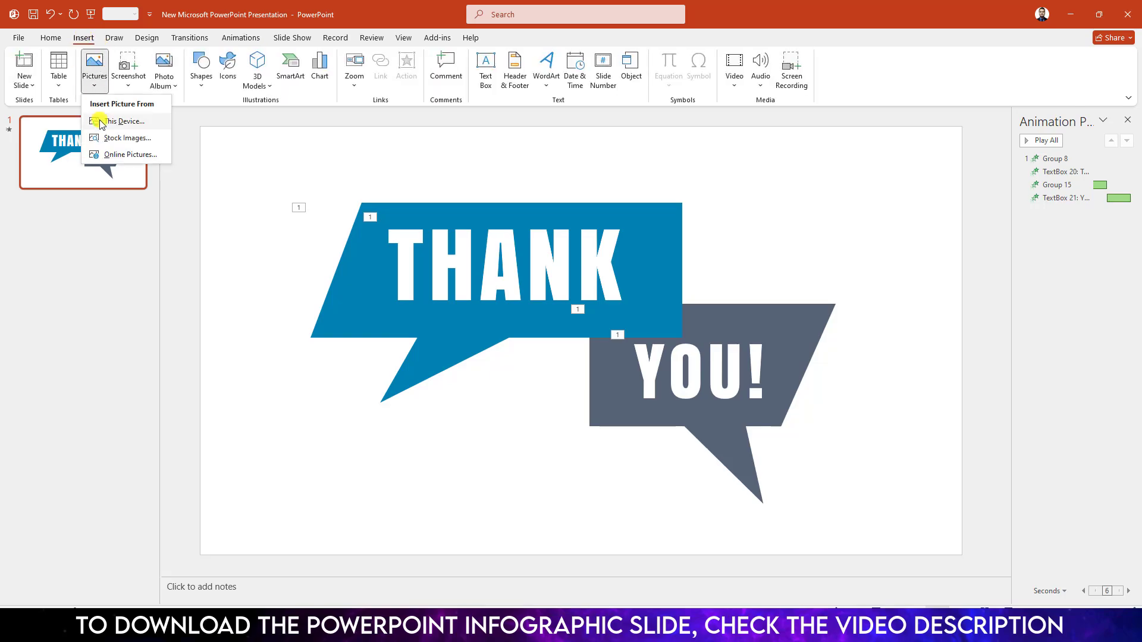
{"action": "left_click", "coordinate": [133, 123]}
{"action": "left_click", "coordinate": [80, 126]}
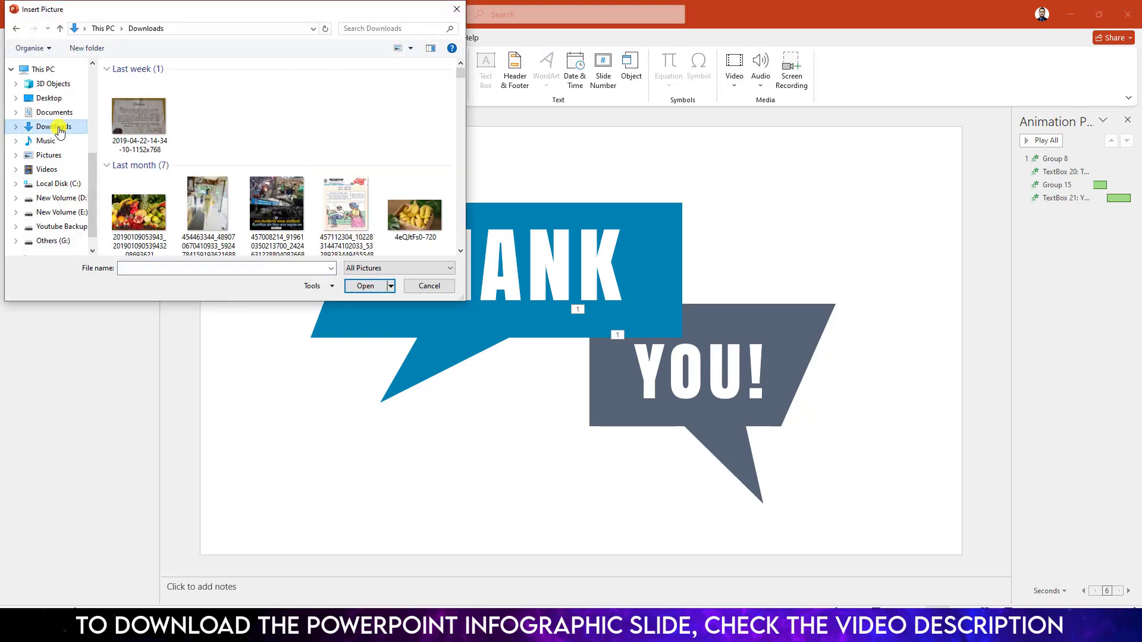
{"action": "left_click", "coordinate": [135, 124]}
{"action": "double_click", "coordinate": [135, 124]}
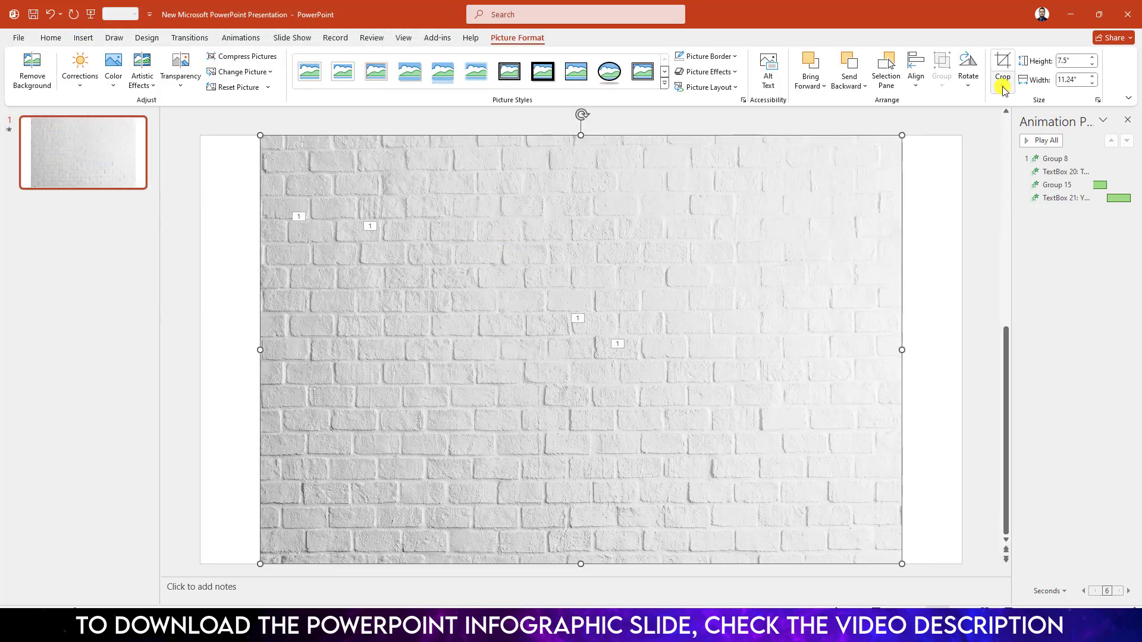
- Crop the brick picture to 16:9 and stretch it to fill the whole slide
{"action": "left_click", "coordinate": [1002, 85]}
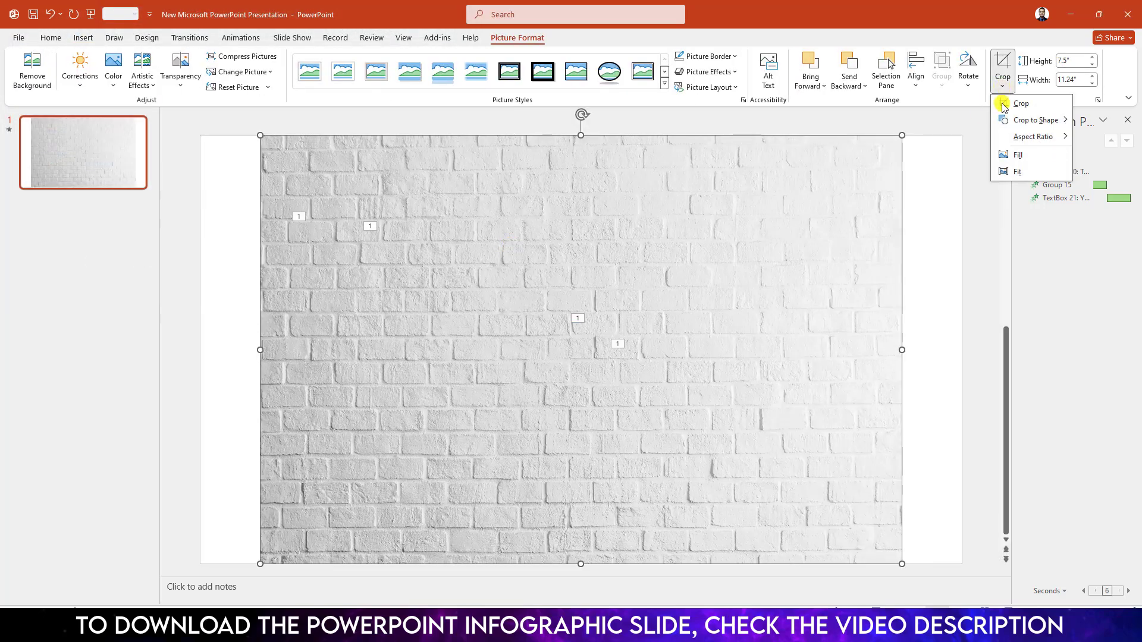
{"action": "mouse_move", "coordinate": [1023, 139]}
{"action": "left_click", "coordinate": [1093, 342]}
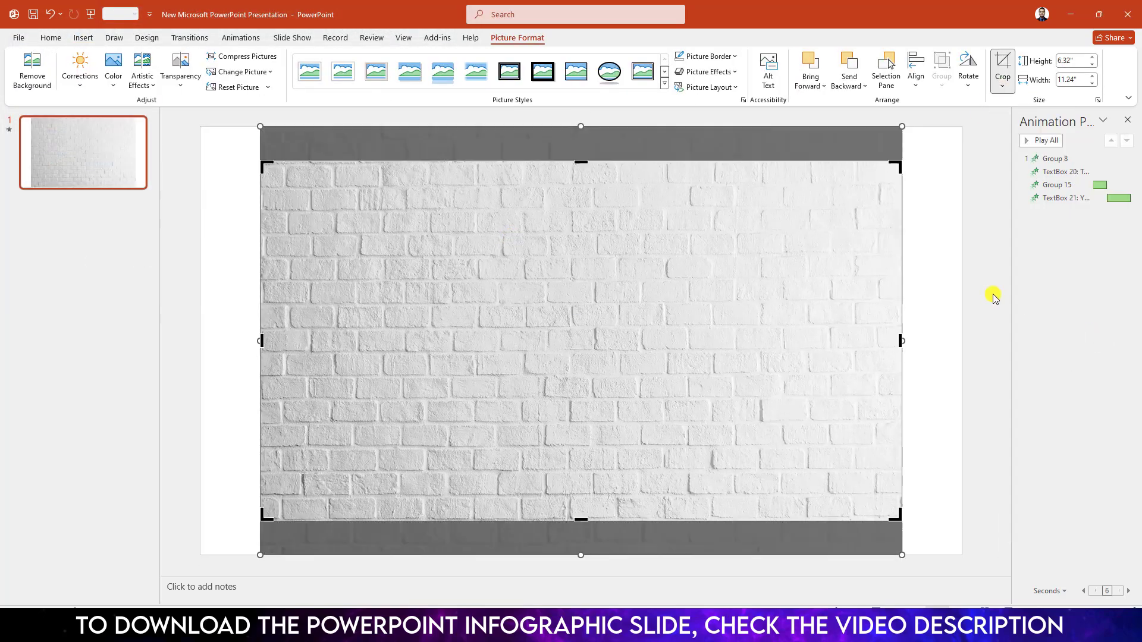
{"action": "left_click", "coordinate": [987, 238]}
{"action": "left_click_drag", "start_coordinate": [680, 285], "coordinate": [622, 250]}
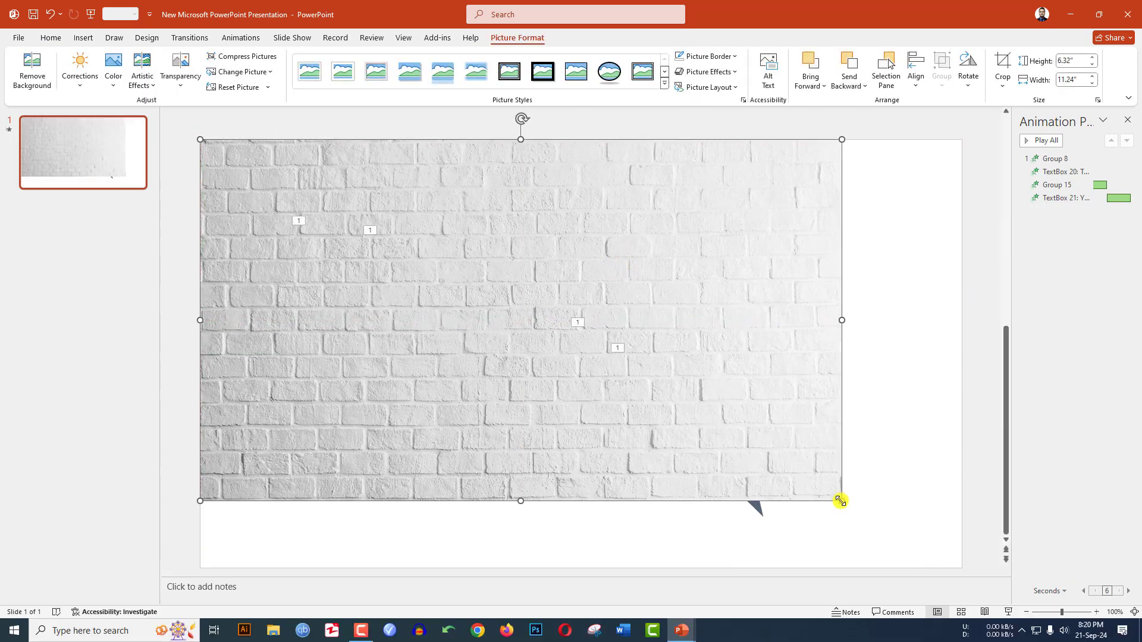
{"action": "left_click_drag", "start_coordinate": [840, 501], "coordinate": [962, 568]}
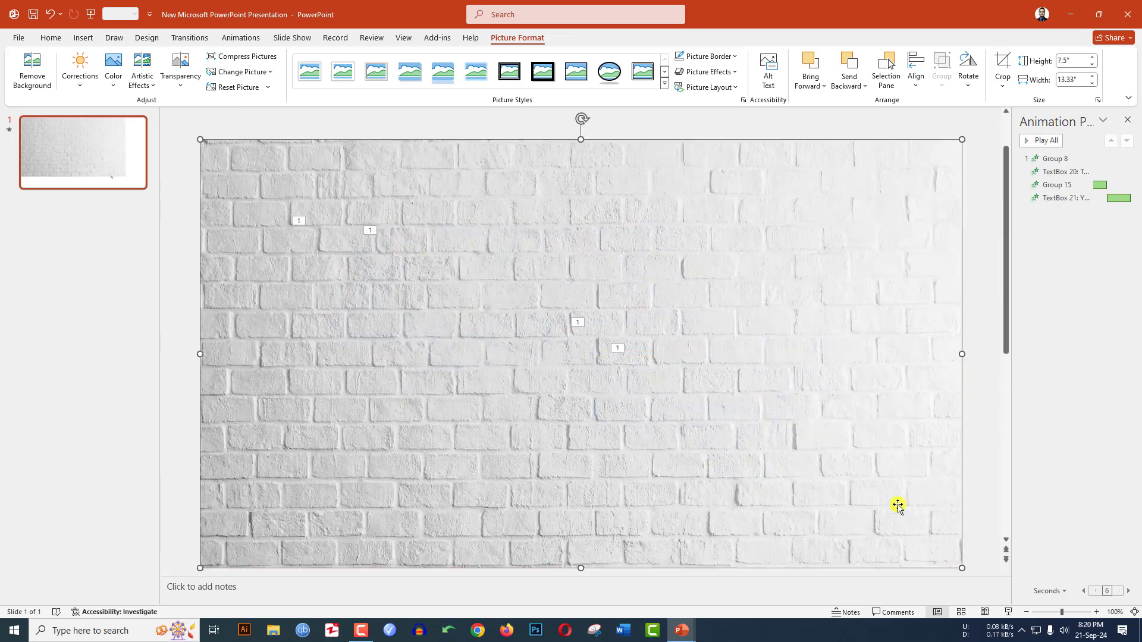
- Send the brick picture behind the bubbles and run the slide show until THANK flies in
{"action": "right_click", "coordinate": [787, 381]}
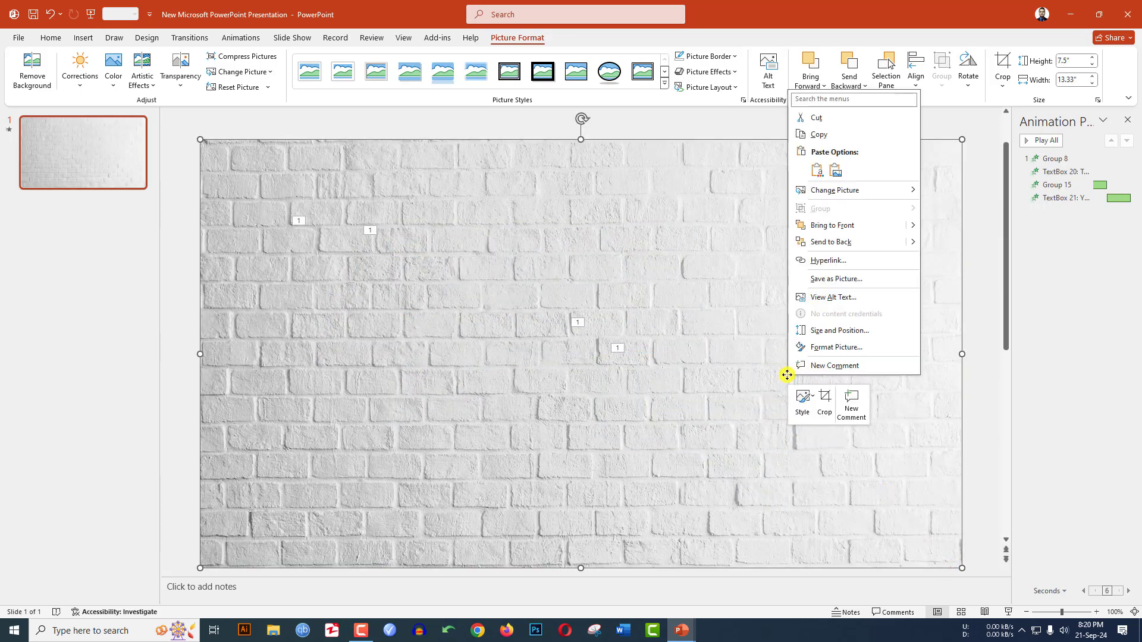
{"action": "left_click", "coordinate": [829, 243]}
{"action": "left_click", "coordinate": [975, 287]}
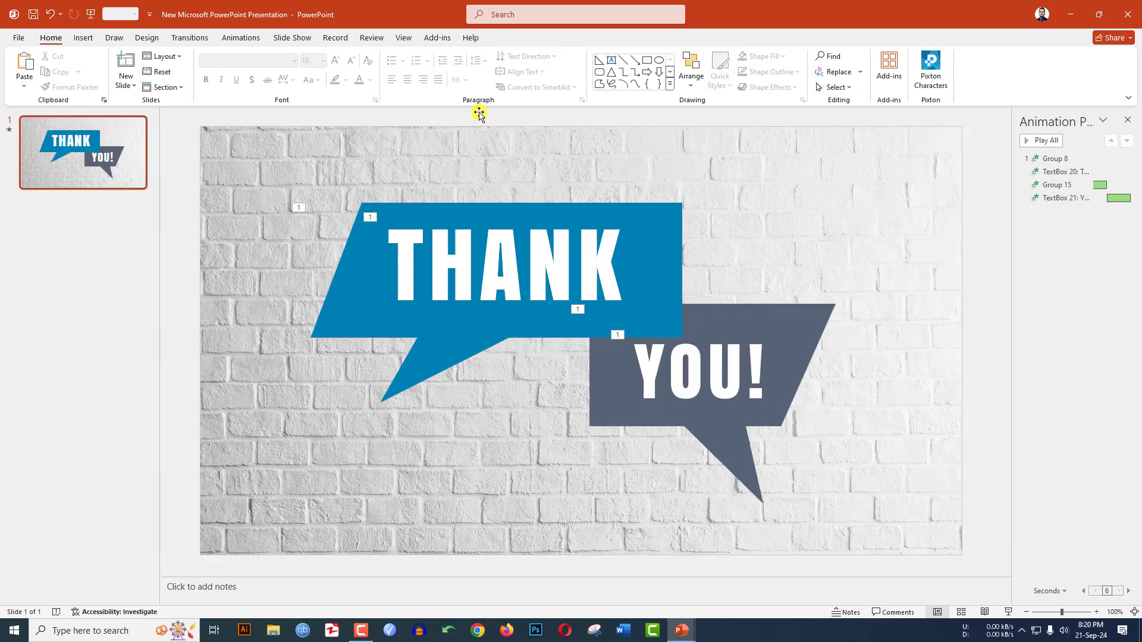
{"action": "key", "text": "F5"}
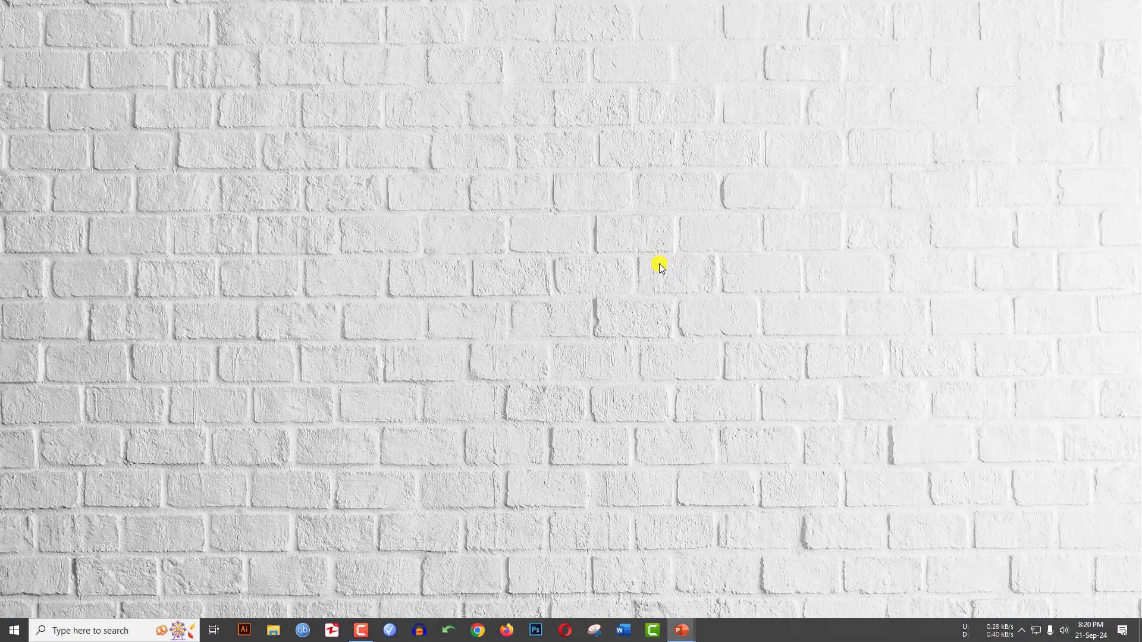
{"action": "left_click", "coordinate": [659, 263]}
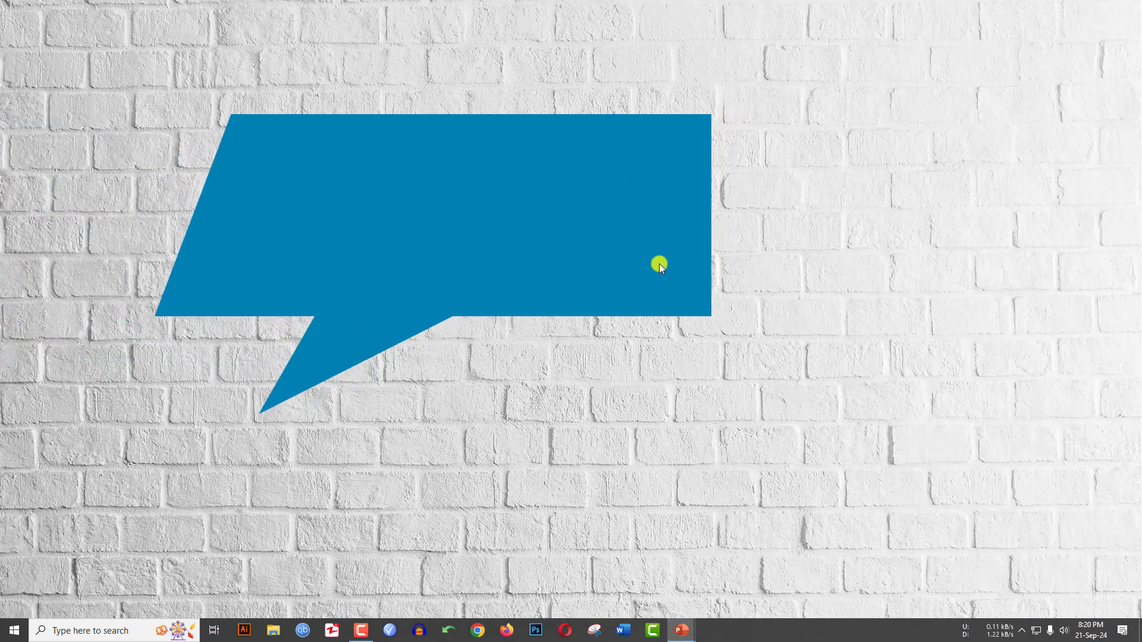